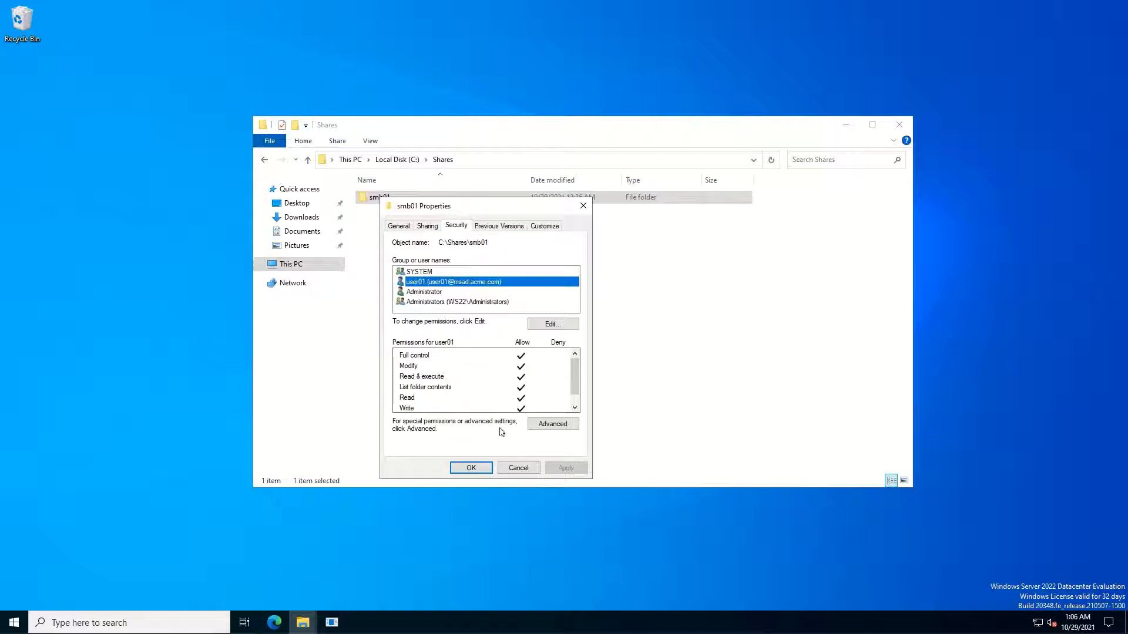
Close the smb01 folder's properties, and open the bloombase scope of the kmip secrets engine in the Vault web interface.
{"action": "left_click", "coordinate": [485, 469]}
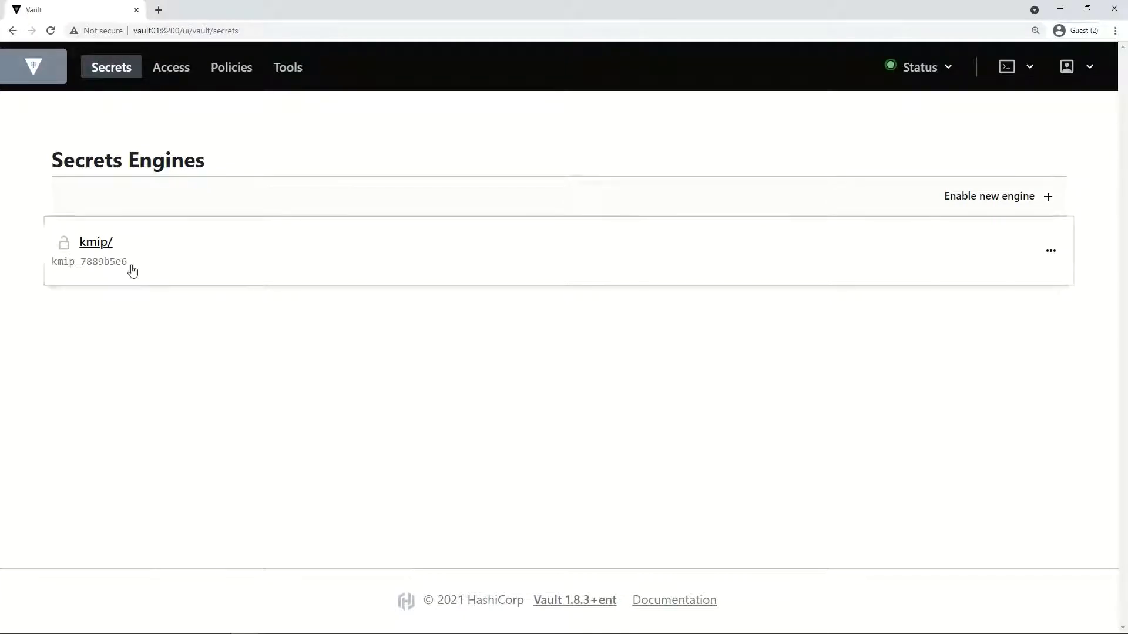
{"action": "left_click", "coordinate": [103, 249]}
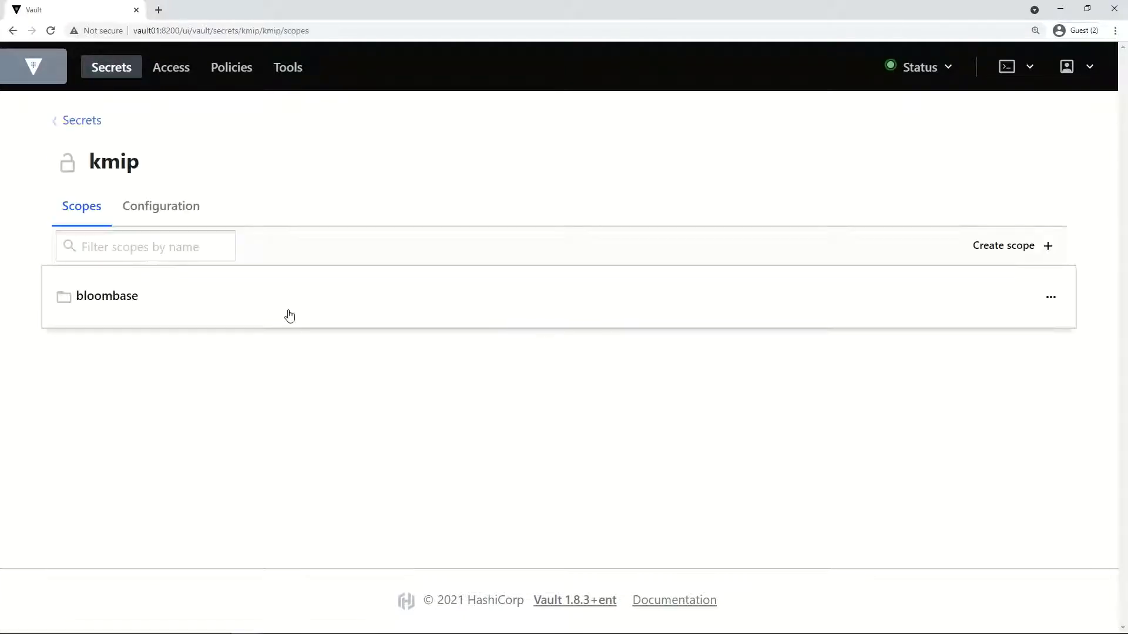
{"action": "left_click", "coordinate": [108, 297]}
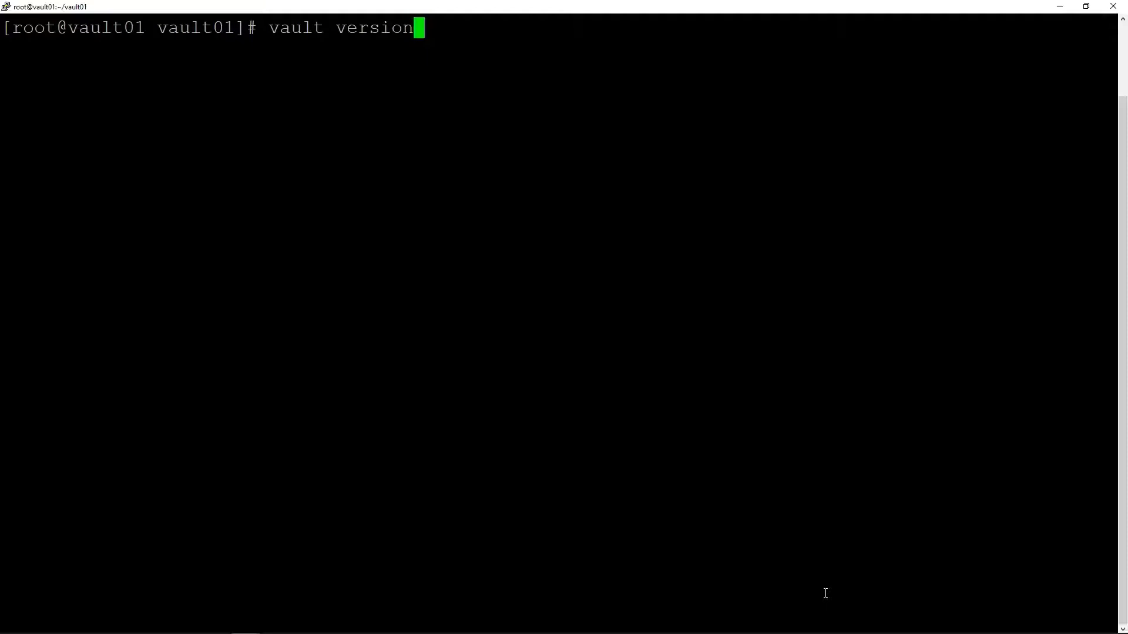
In the vault01 terminal, check the Vault version and export the KMIP CA certificate from kmip/ca to vault_ca.pem.
{"action": "key", "text": "Return"}
{"action": "right_click", "coordinate": [799, 601]}
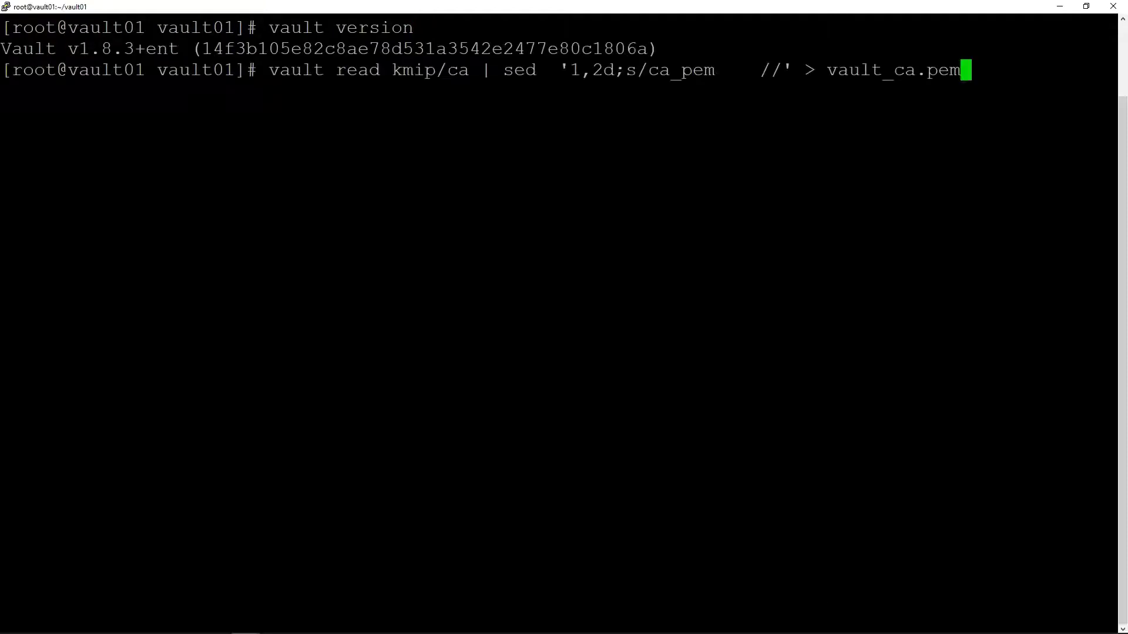
{"action": "key", "text": "Return"}
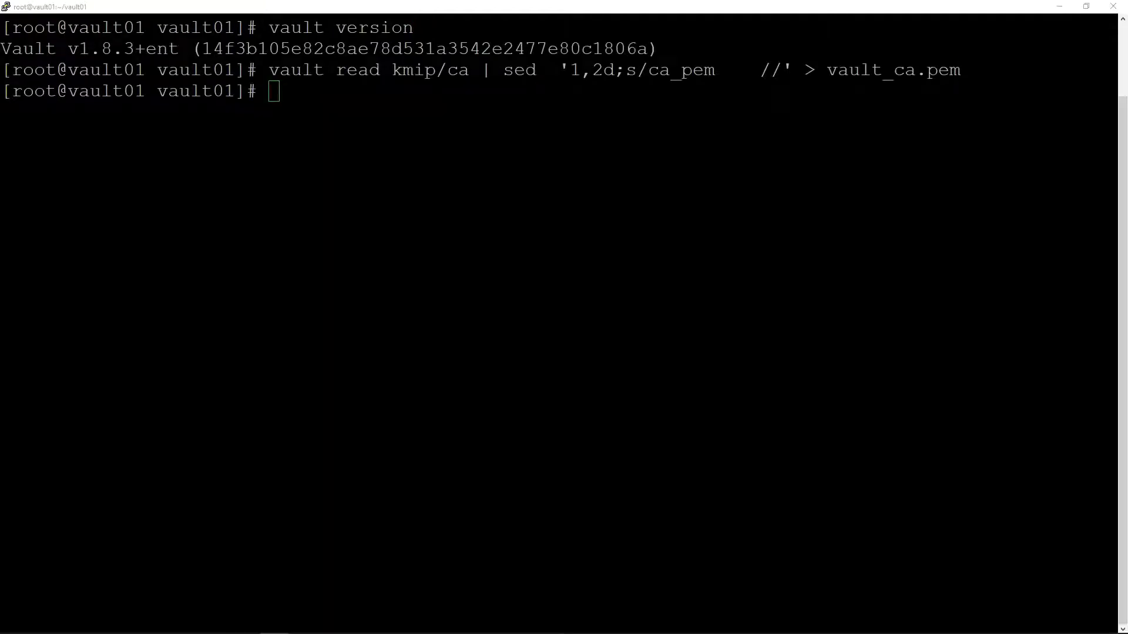
Convert vault_ca.pem to the DER certificate vault_ca.crt with openssl, then list the files and clear the terminal.
{"action": "right_click", "coordinate": [900, 567]}
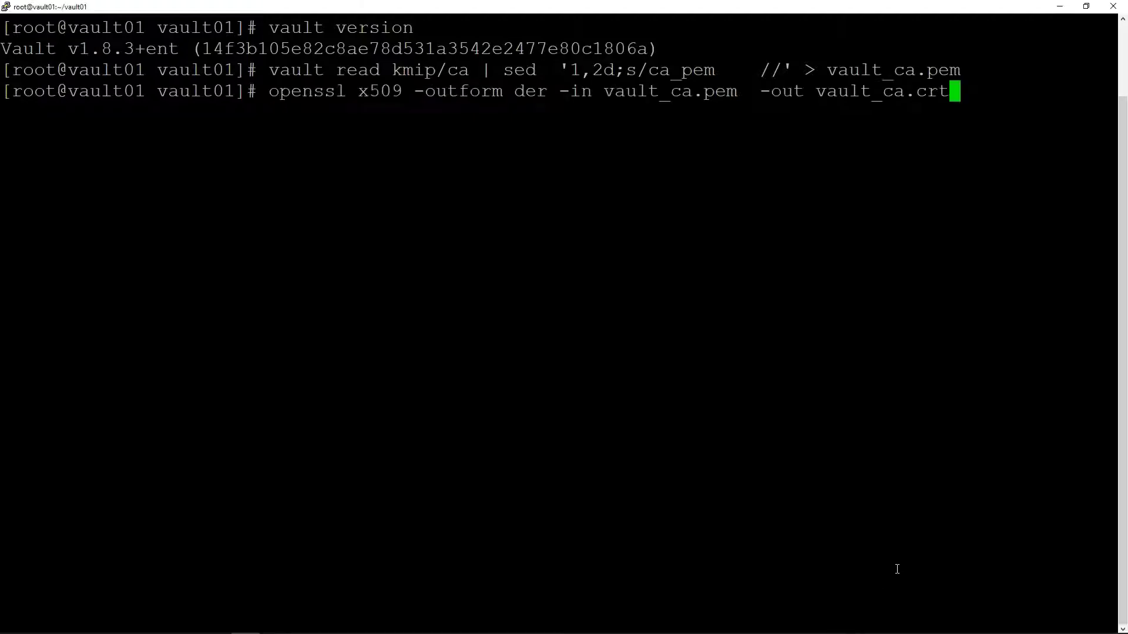
{"action": "key", "text": "Return"}
{"action": "type", "text": "ls"}
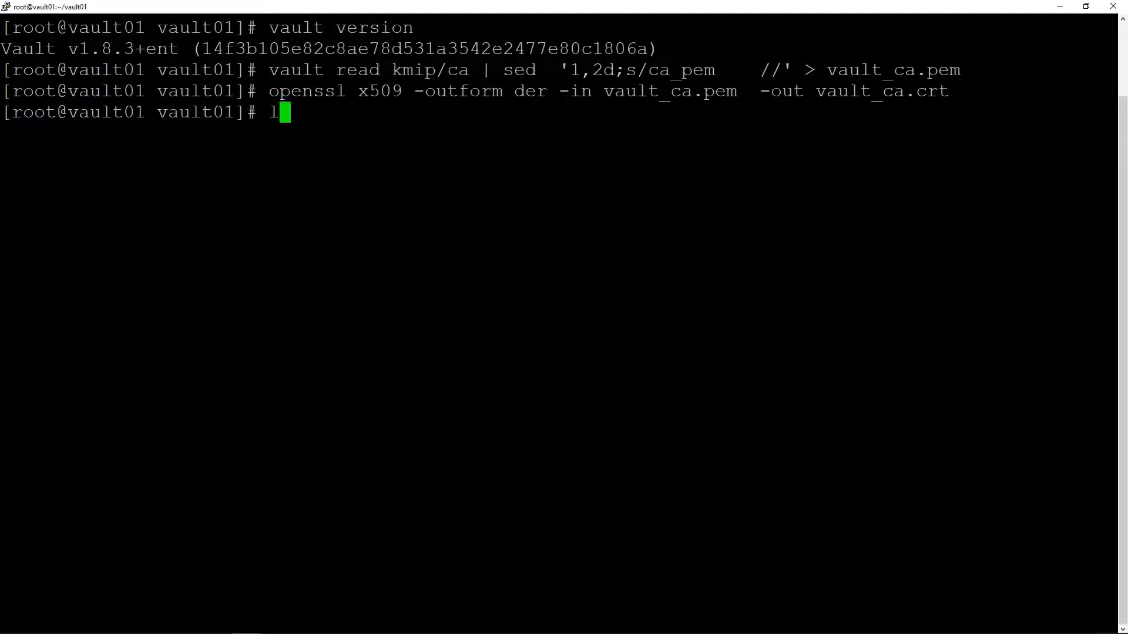
{"action": "key", "text": "Return"}
{"action": "type", "text": "clear"}
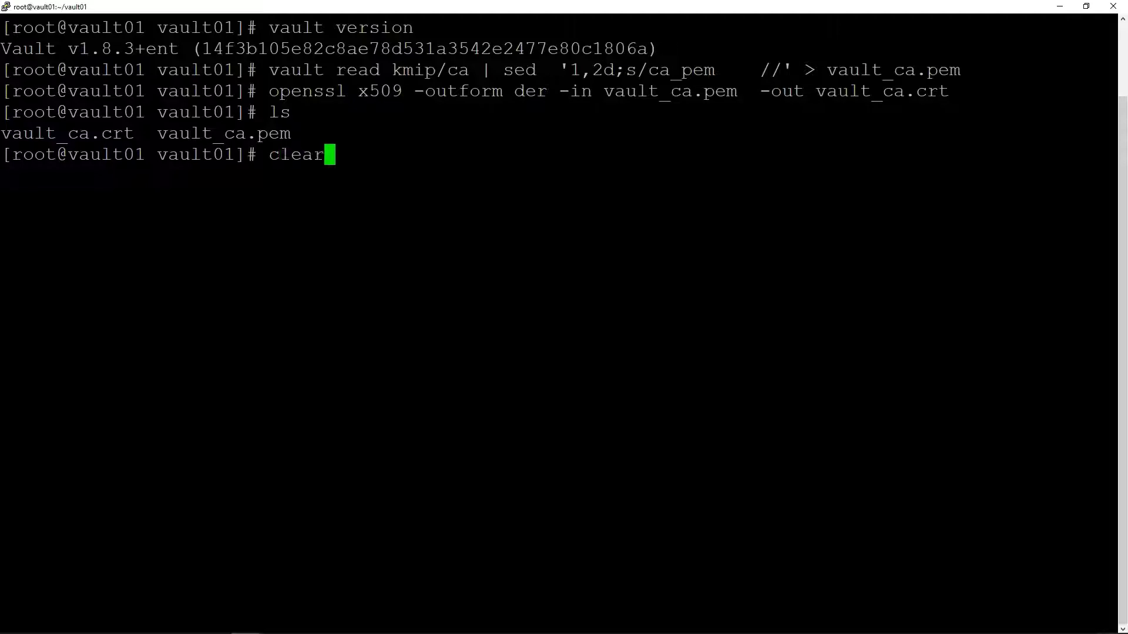
{"action": "key", "text": "Return"}
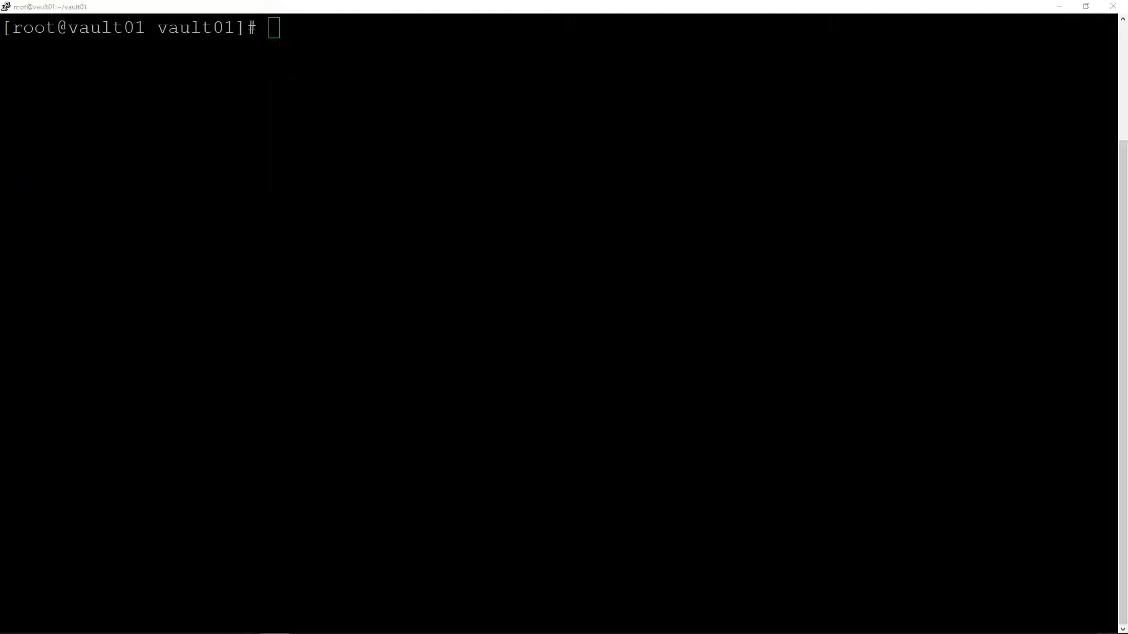
Generate a PEM-format credential for the admin role of the bloombase KMIP scope and save it as vault_credential.json.
{"action": "left_click", "coordinate": [992, 599]}
{"action": "right_click", "coordinate": [992, 599]}
{"action": "key", "text": "Return"}
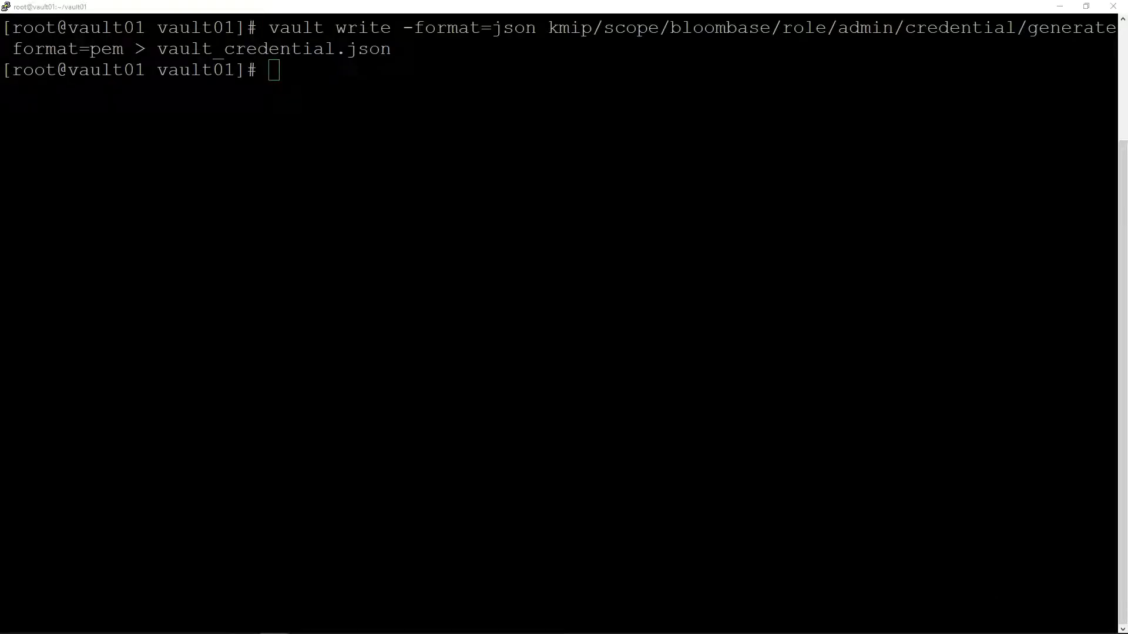
Extract the certificate and private key from vault_credential.json with jq into vault_cert.pem and vault_key.pem.
{"action": "left_click", "coordinate": [994, 599]}
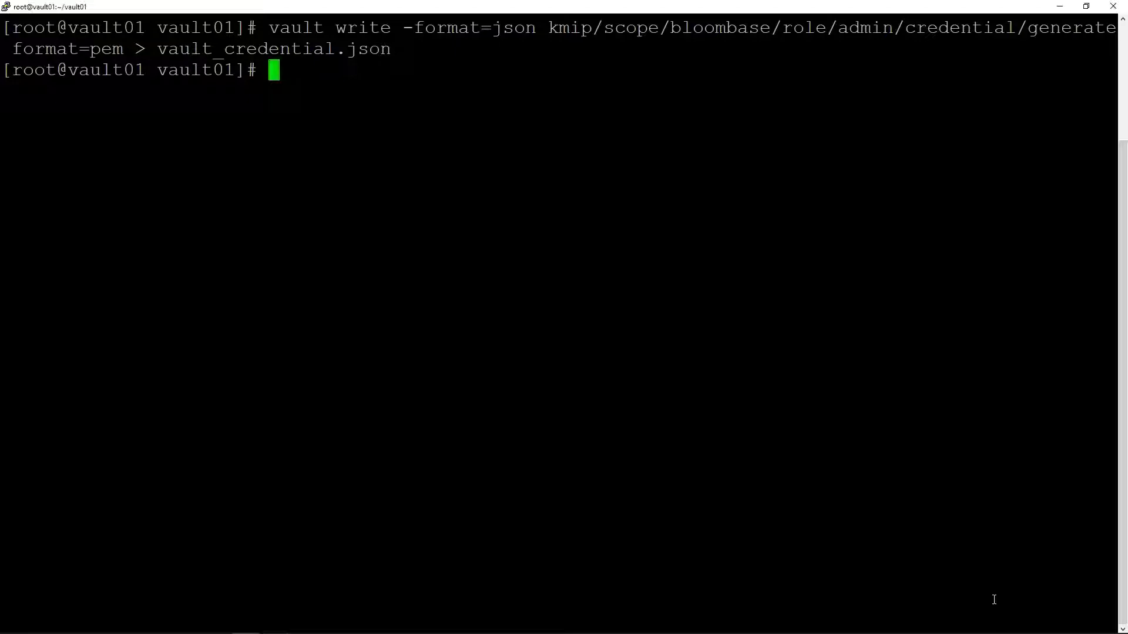
{"action": "right_click", "coordinate": [994, 599]}
{"action": "key", "text": "Return"}
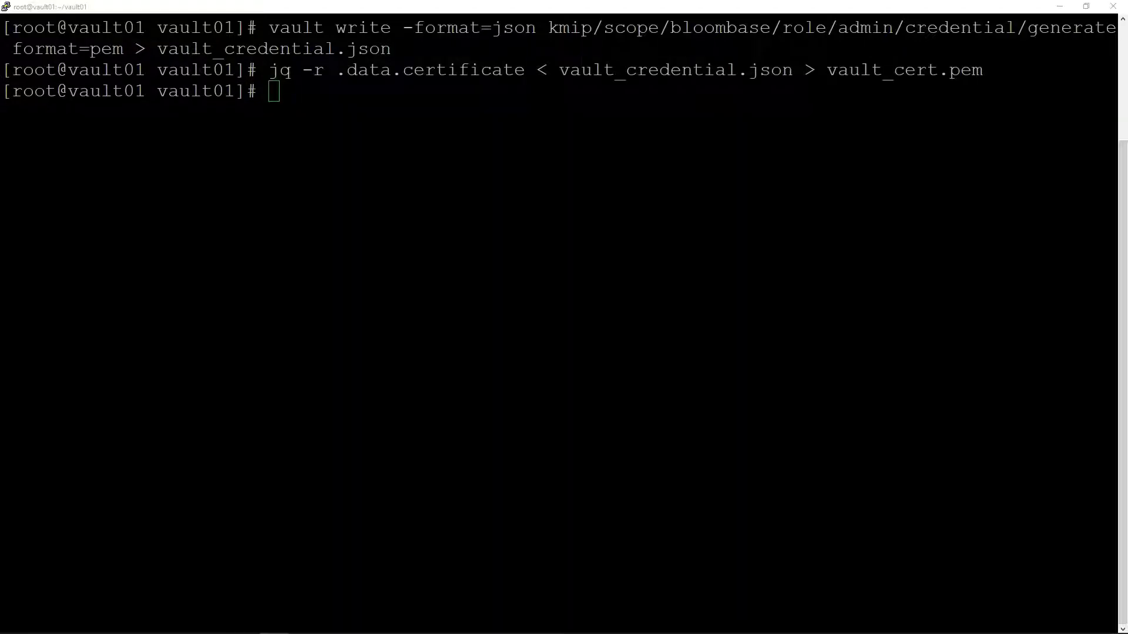
{"action": "left_click", "coordinate": [1005, 582]}
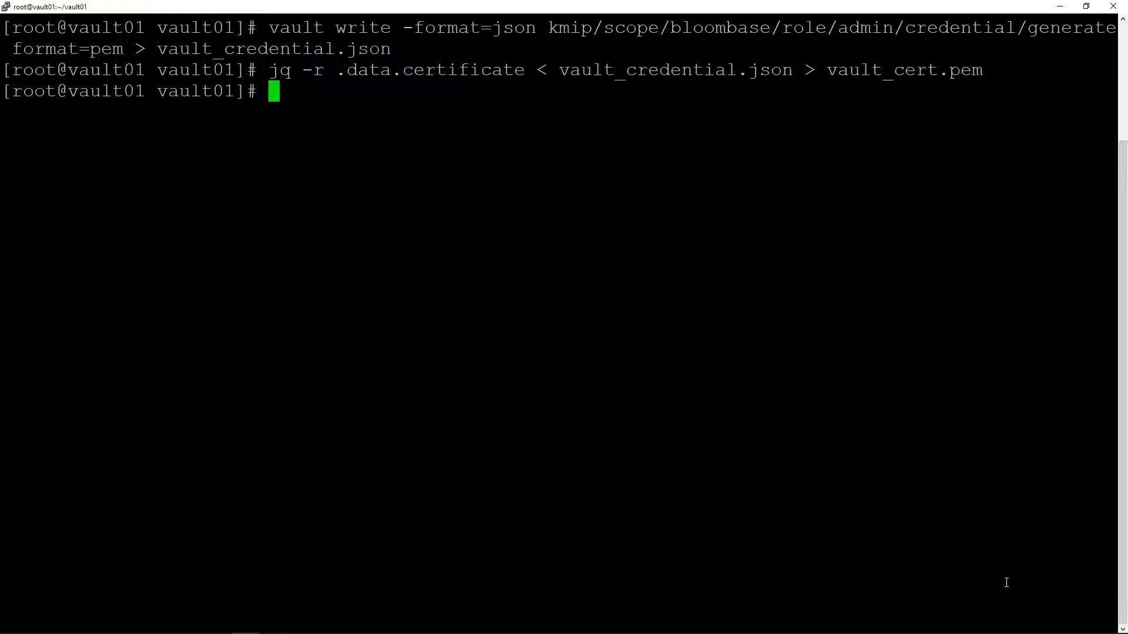
{"action": "right_click", "coordinate": [1005, 582]}
{"action": "key", "text": "Return"}
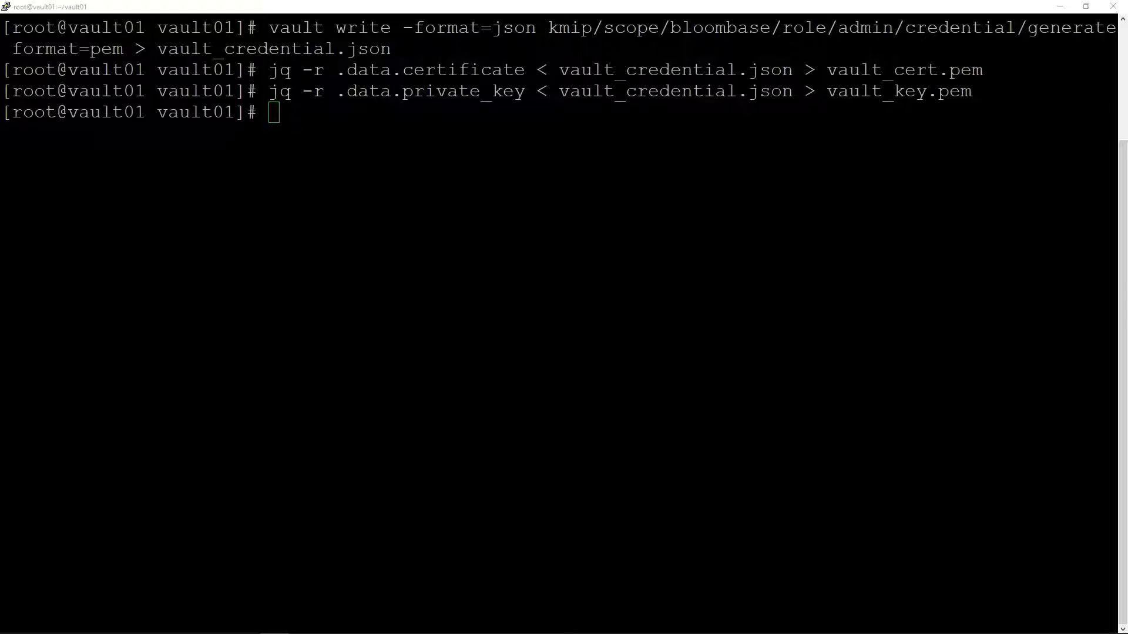
Export vault_cert.pem and vault_key.pem as the PKCS#12 file vault_key.p12, answer the export password prompts, and list the files.
{"action": "right_click", "coordinate": [1040, 579]}
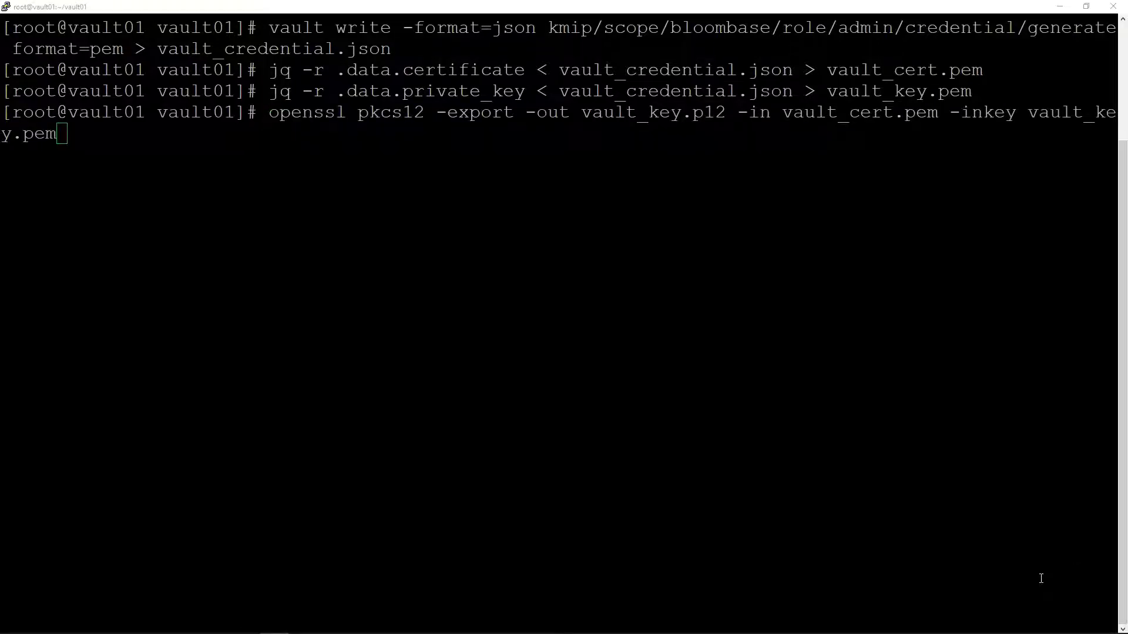
{"action": "left_click", "coordinate": [1041, 578]}
{"action": "key", "text": "Return"}
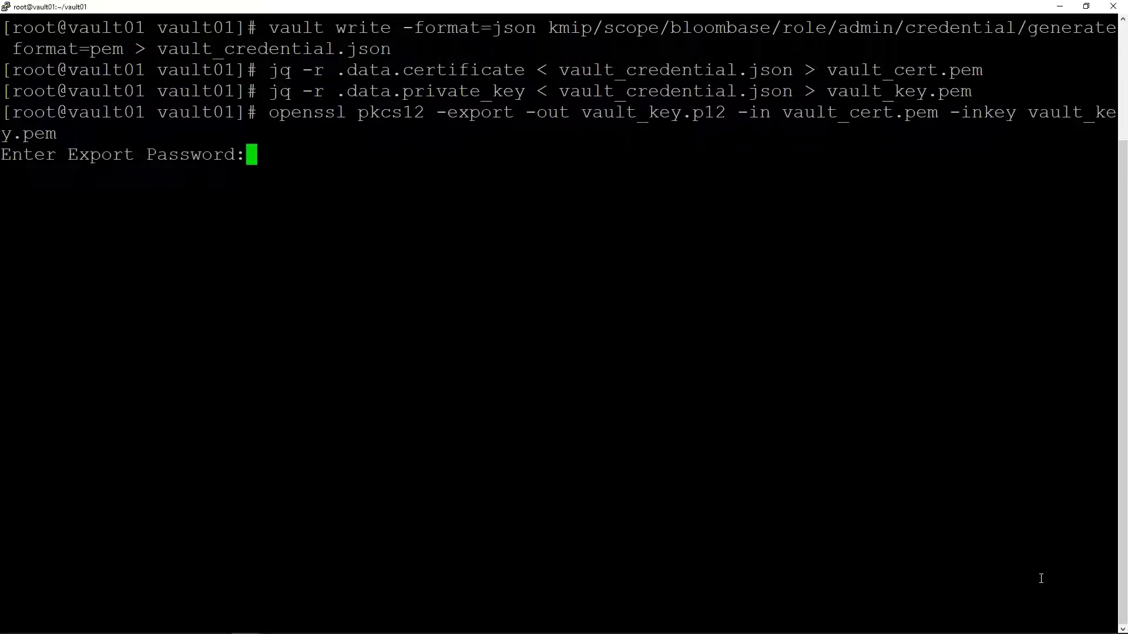
{"action": "key", "text": "Return"}
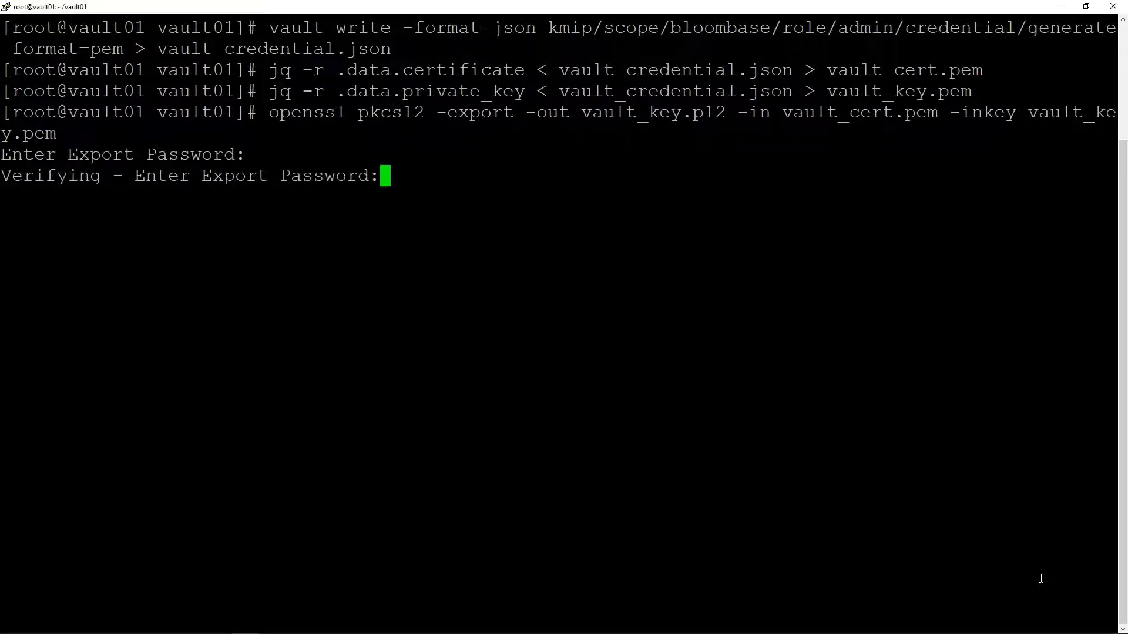
{"action": "key", "text": "Return"}
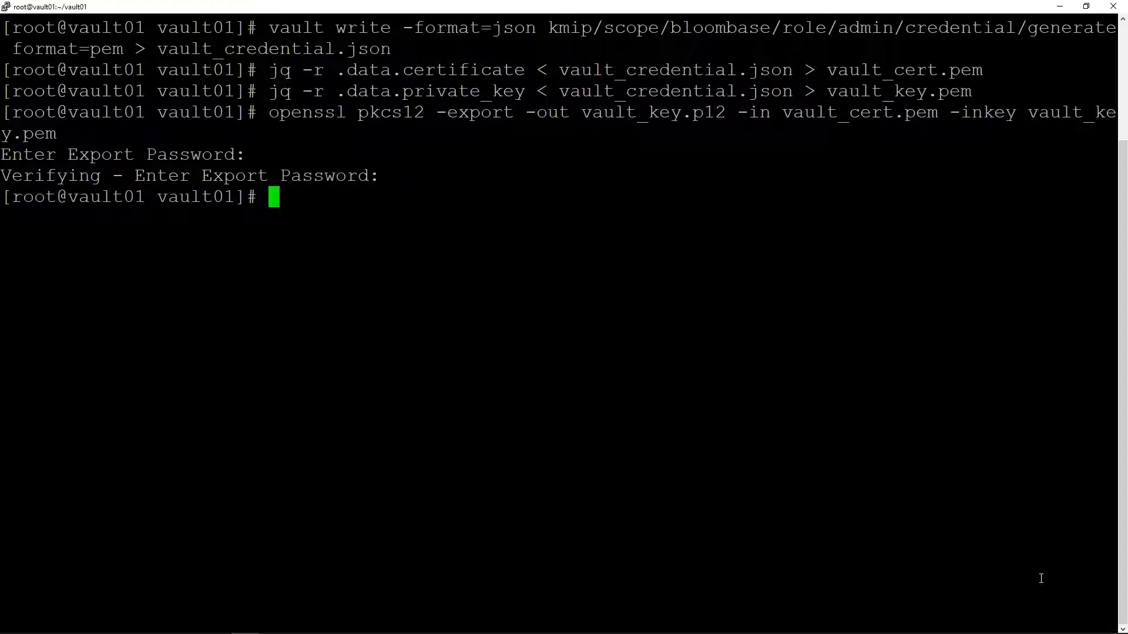
{"action": "type", "text": "ls"}
{"action": "key", "text": "Return"}
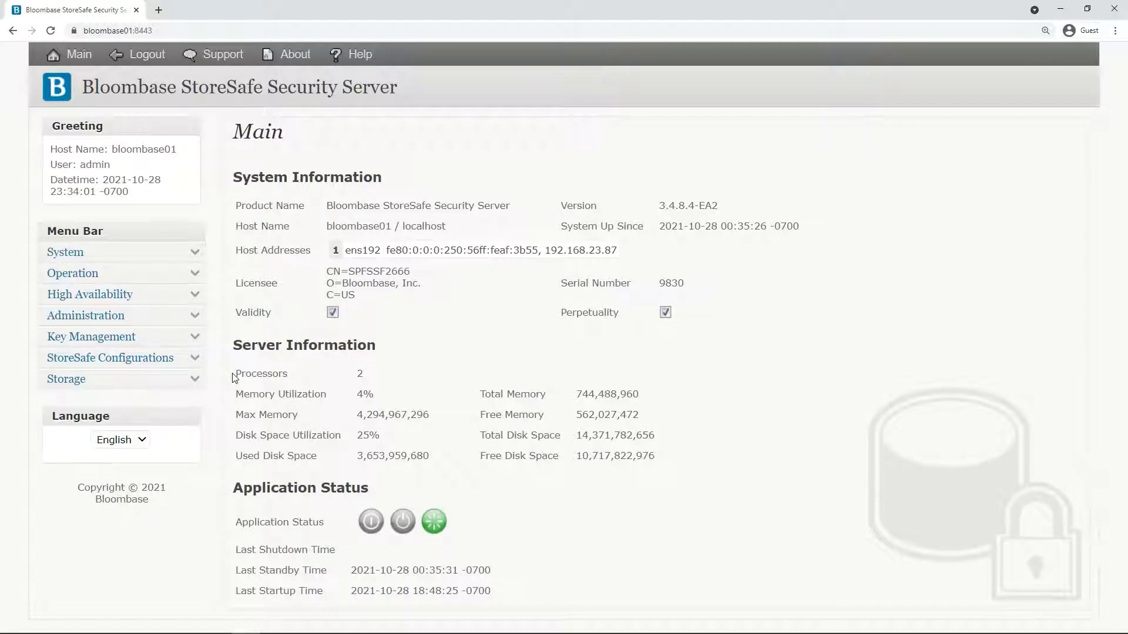
In the Bloombase StoreSafe console, open the vault01 entry of the OASIS KMIP key managers for modification.
{"action": "left_click", "coordinate": [191, 336]}
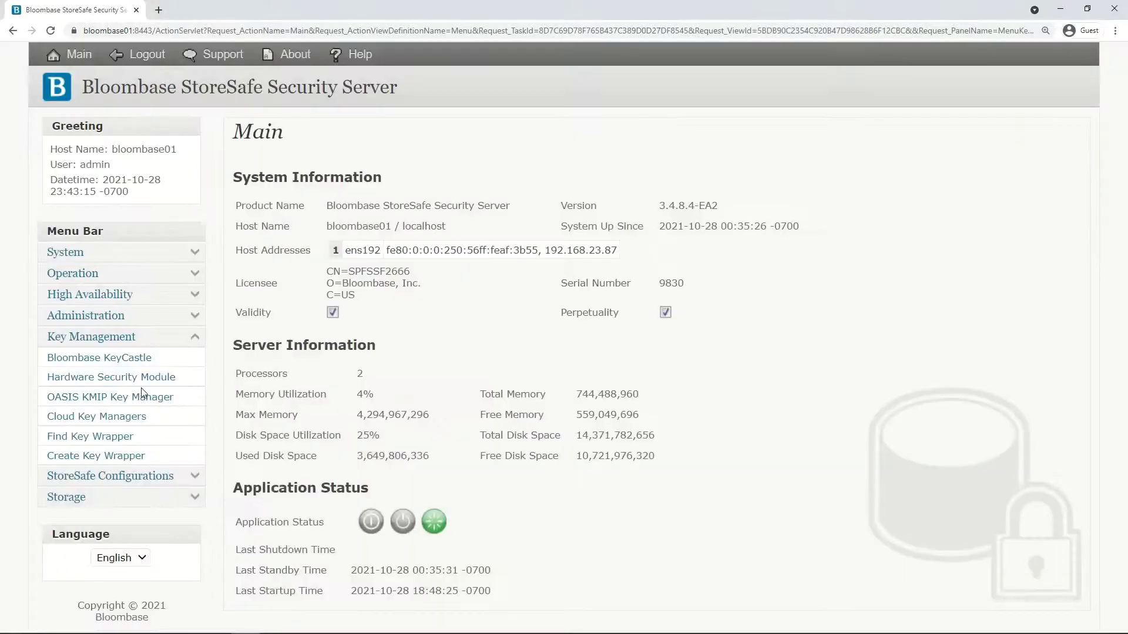
{"action": "left_click", "coordinate": [143, 393]}
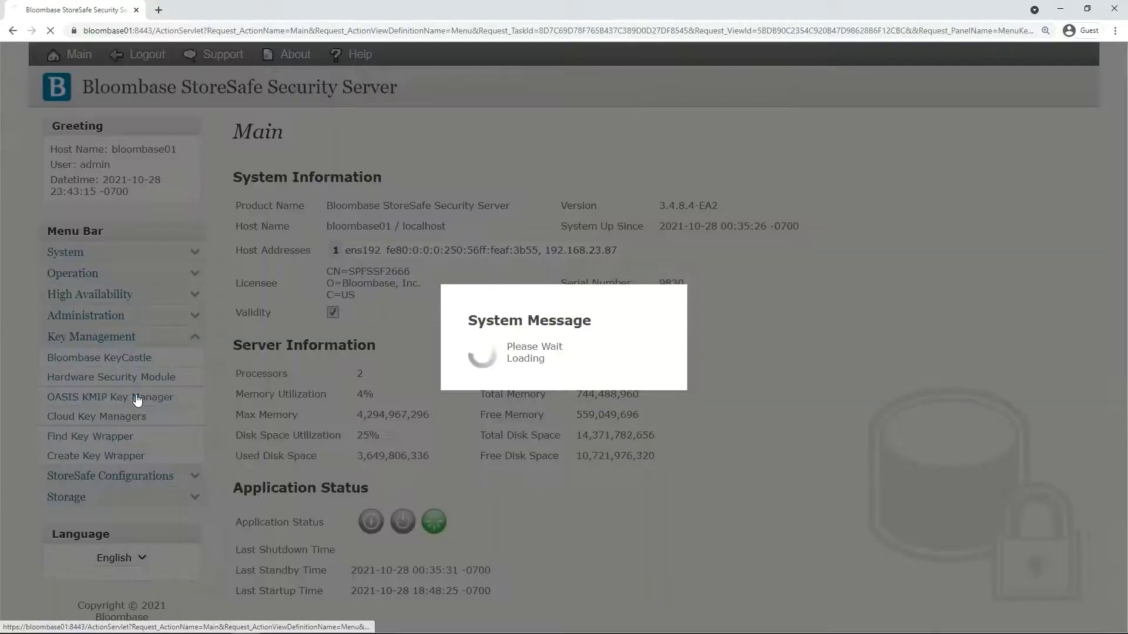
{"action": "left_click", "coordinate": [312, 226]}
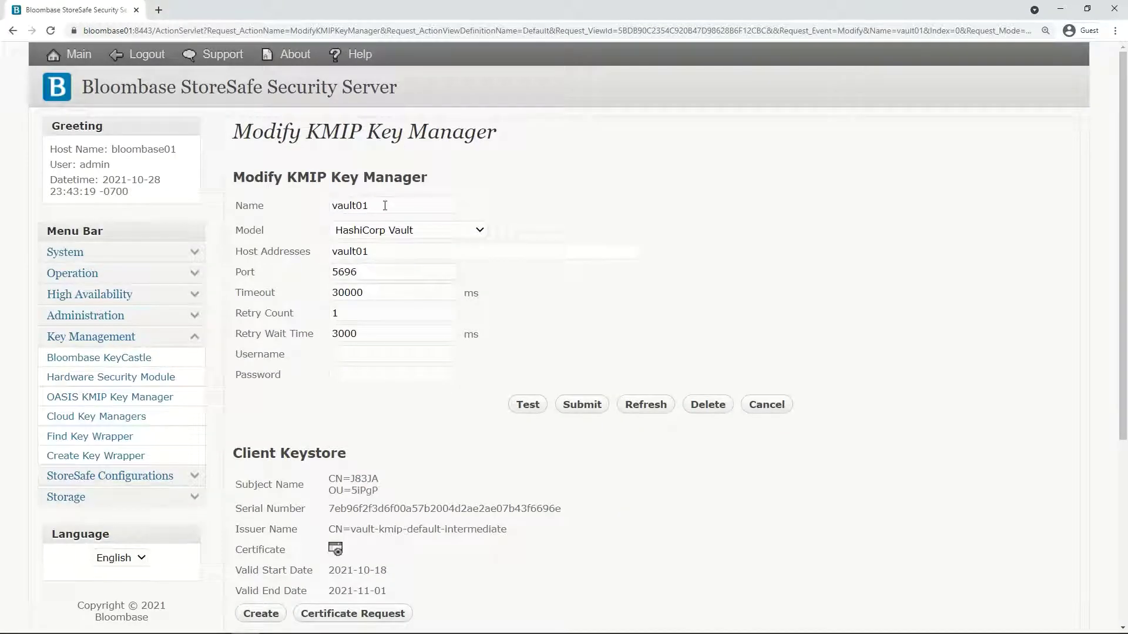
Select HashiCorp Vault as the key manager's model and review its name, host address and port.
{"action": "double_click", "coordinate": [366, 207]}
{"action": "left_click", "coordinate": [386, 230]}
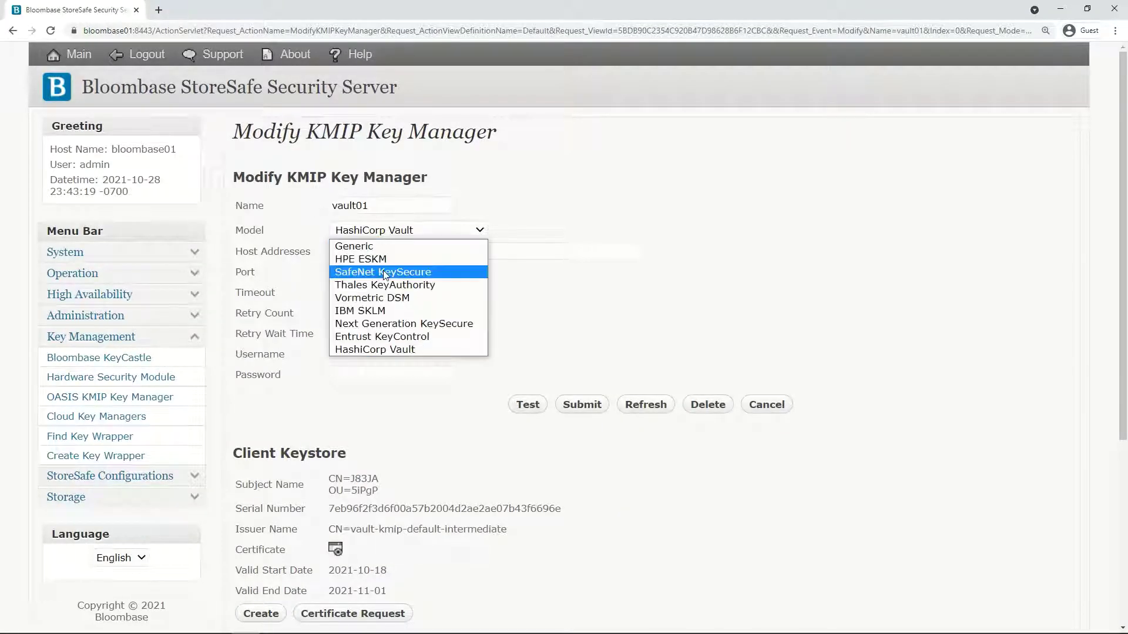
{"action": "left_click", "coordinate": [400, 350]}
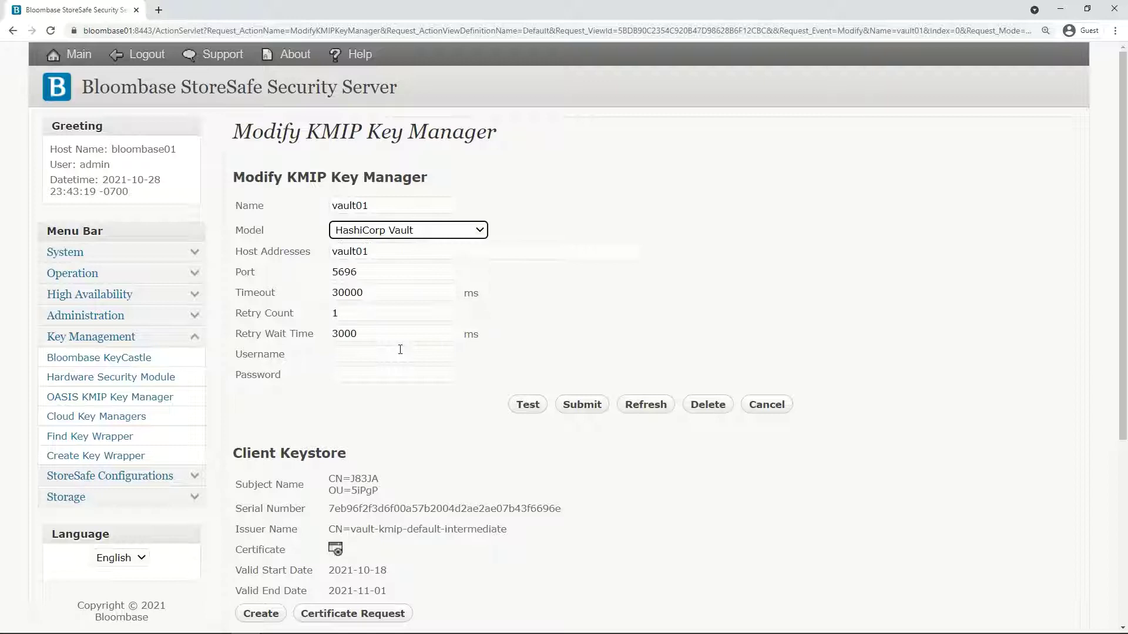
{"action": "double_click", "coordinate": [386, 252]}
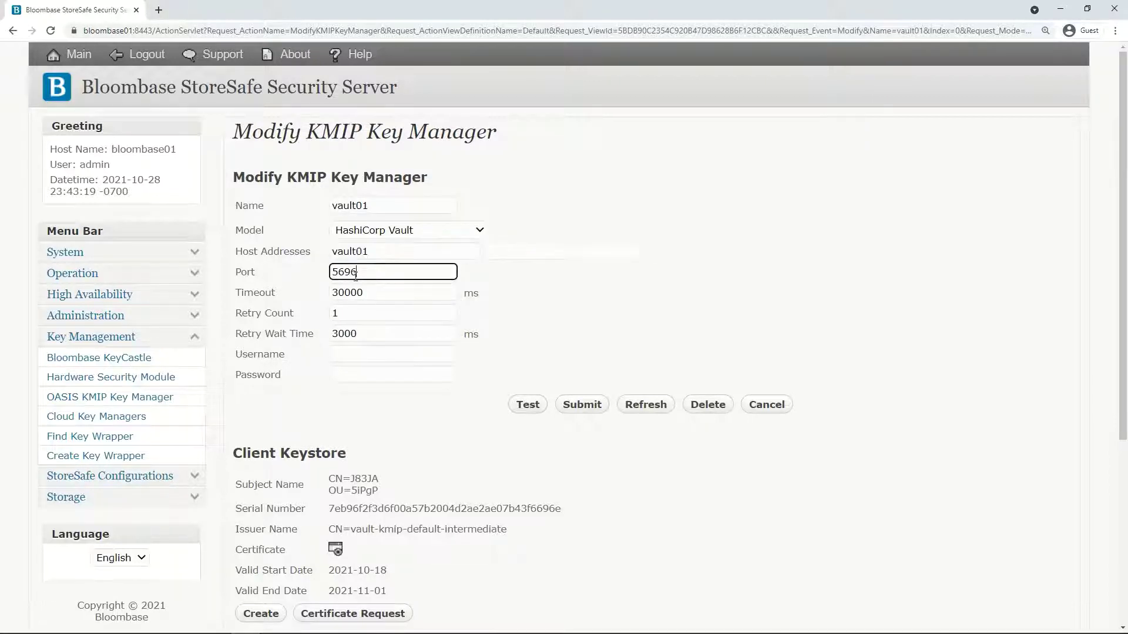
{"action": "double_click", "coordinate": [382, 276]}
{"action": "left_click", "coordinate": [554, 330]}
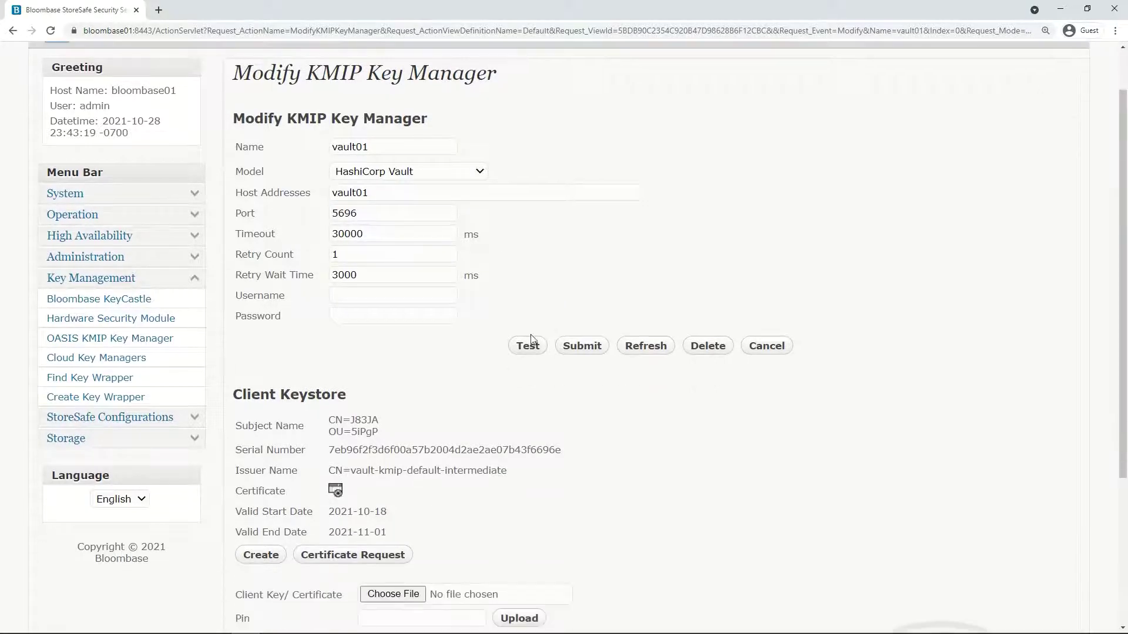
Examine the key manager's Client Keystore and Trust Certificate sections.
{"action": "scroll", "coordinate": [468, 395], "scroll_direction": "down", "scroll_amount": 3}
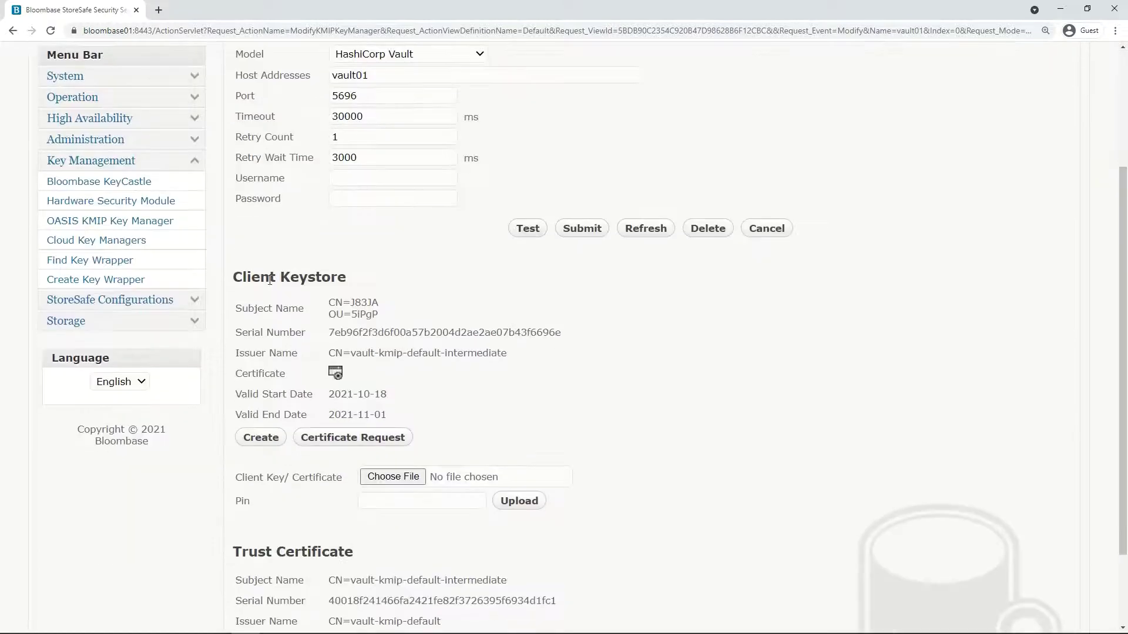
{"action": "left_click_drag", "start_coordinate": [234, 276], "coordinate": [353, 280]}
{"action": "left_click", "coordinate": [403, 290]}
{"action": "scroll", "coordinate": [403, 294], "scroll_direction": "down", "scroll_amount": 2}
{"action": "left_click_drag", "start_coordinate": [235, 451], "coordinate": [350, 449]}
{"action": "left_click", "coordinate": [425, 446]}
{"action": "scroll", "coordinate": [425, 451], "scroll_direction": "up", "scroll_amount": 5}
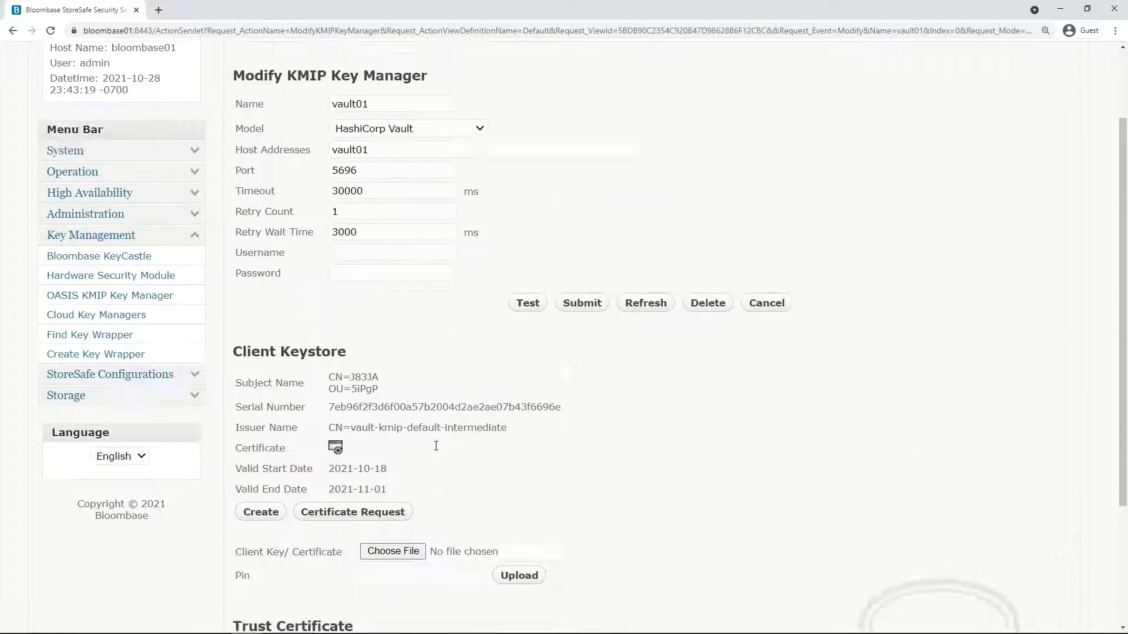
Test the connection to the vault01 key manager and check the test results.
{"action": "left_click", "coordinate": [530, 405]}
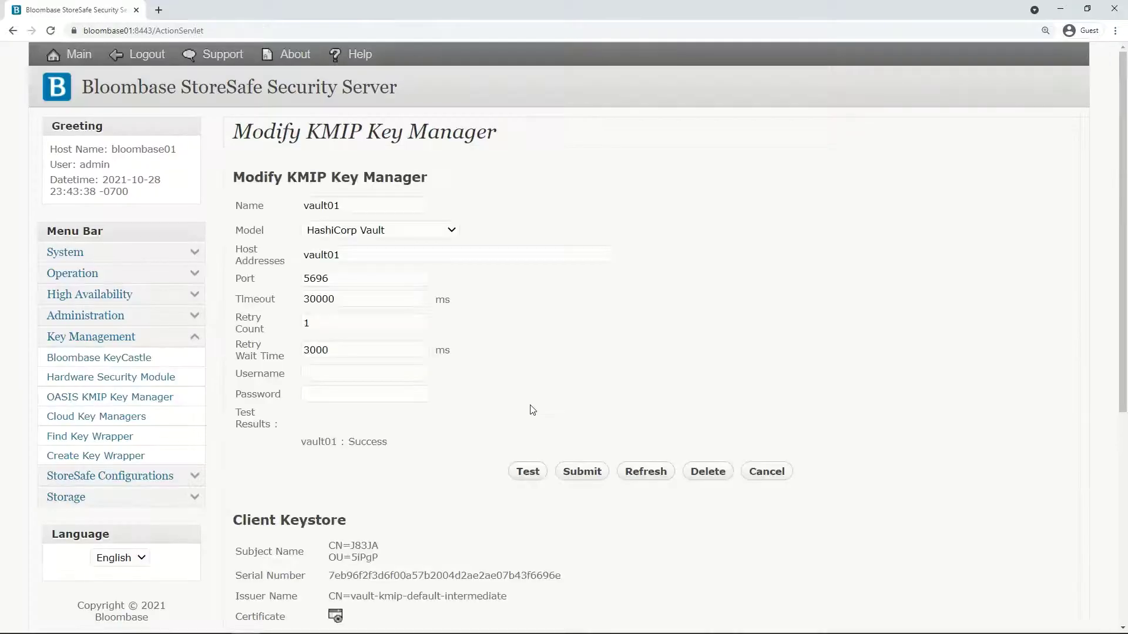
{"action": "left_click_drag", "start_coordinate": [387, 442], "coordinate": [272, 429]}
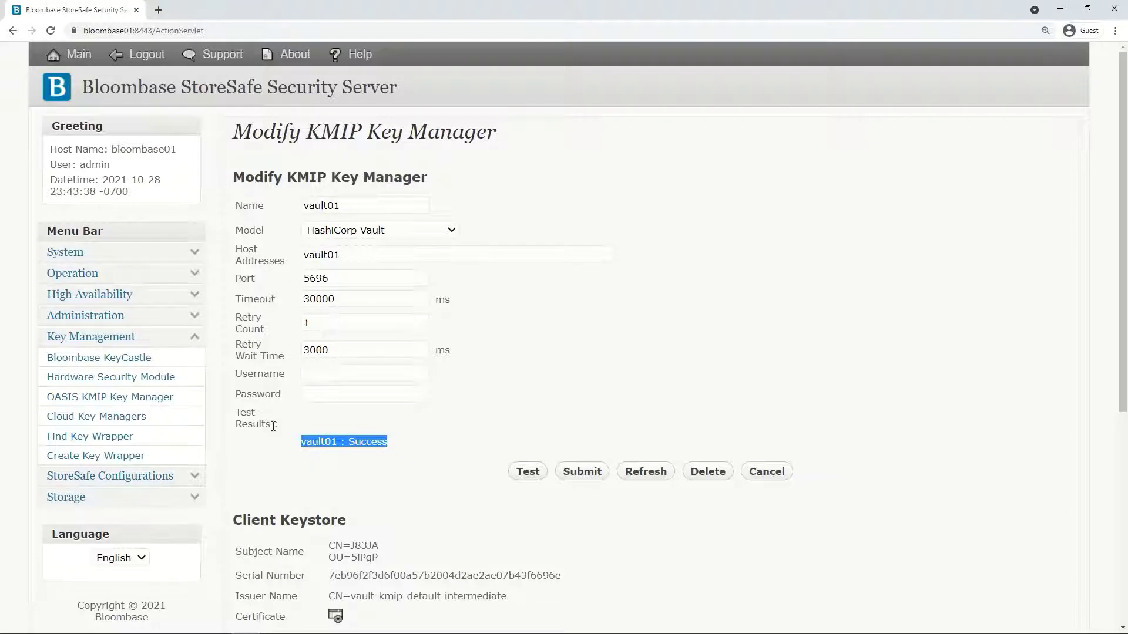
{"action": "left_click", "coordinate": [272, 439]}
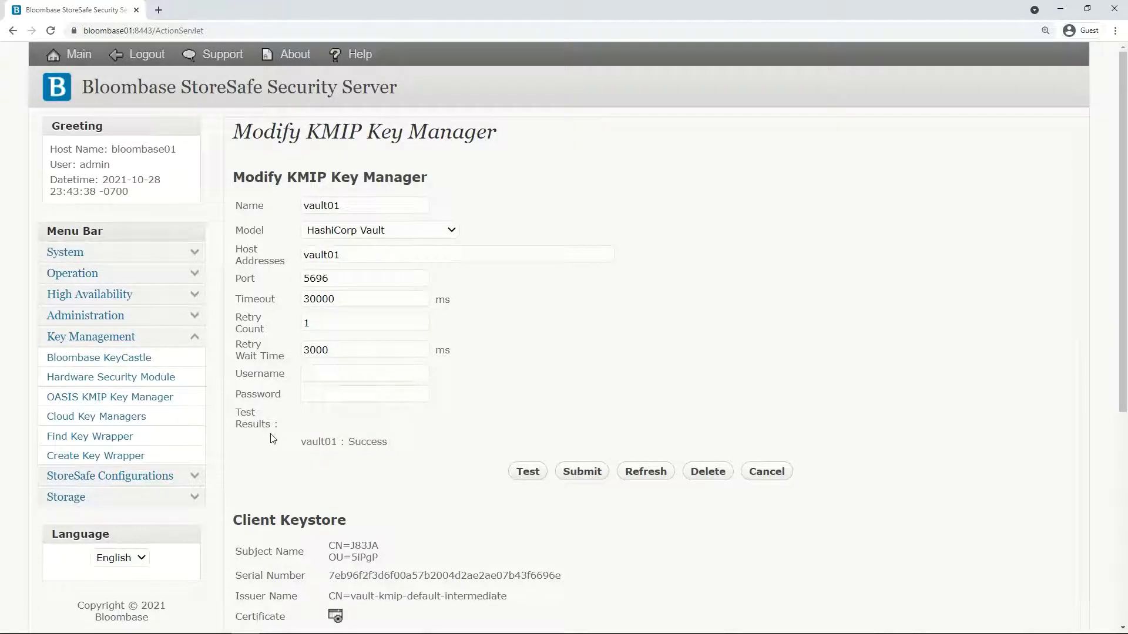
Search the key wrappers without filters, and start a new key wrapper with OASIS KMIP as its key source.
{"action": "left_click", "coordinate": [113, 444]}
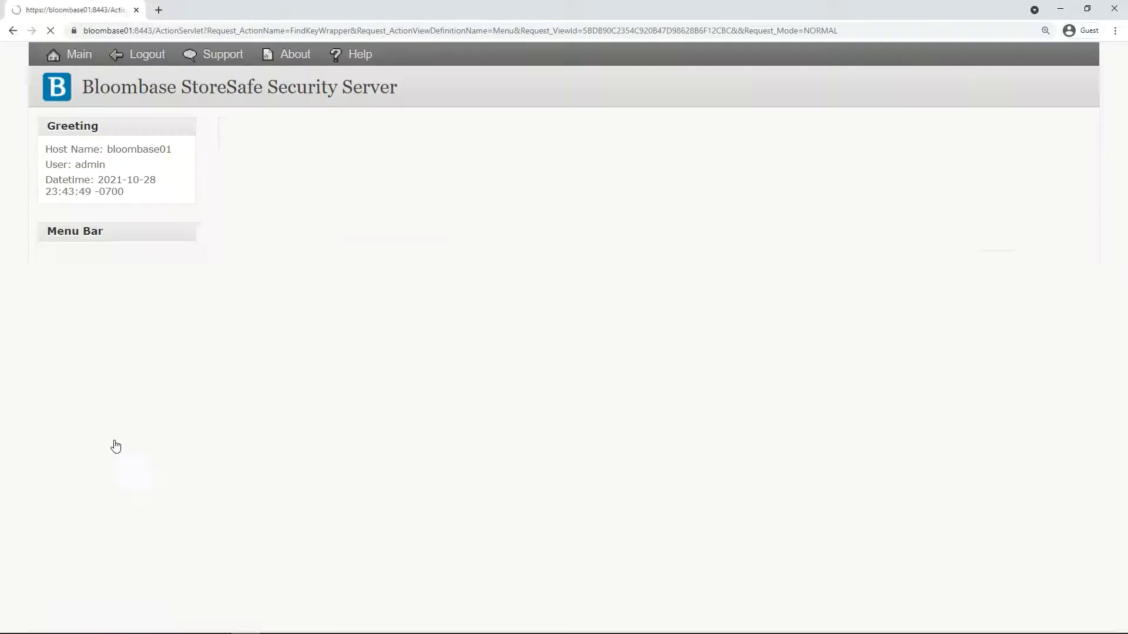
{"action": "left_click", "coordinate": [607, 264]}
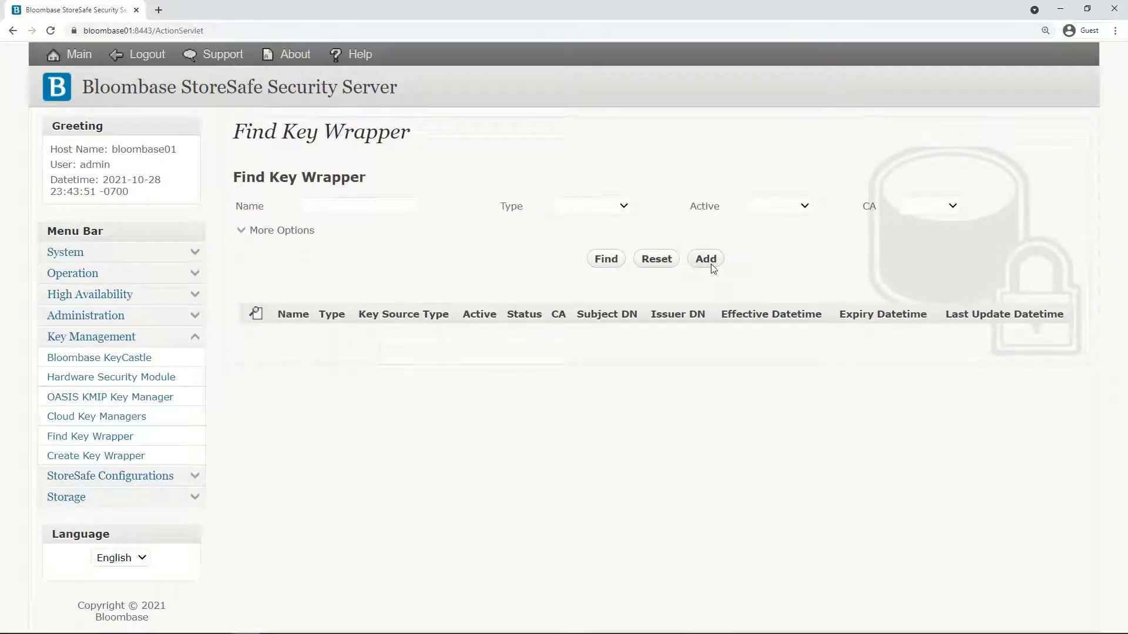
{"action": "left_click", "coordinate": [710, 263]}
{"action": "left_click_drag", "start_coordinate": [678, 260], "coordinate": [687, 179]}
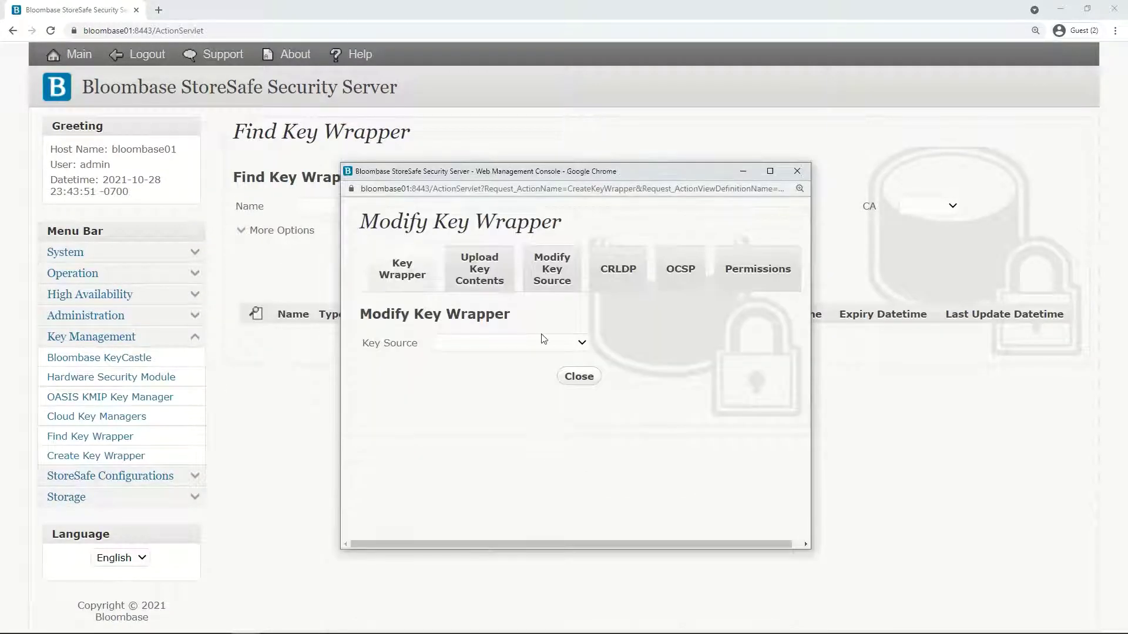
{"action": "left_click", "coordinate": [521, 344]}
{"action": "left_click", "coordinate": [505, 410]}
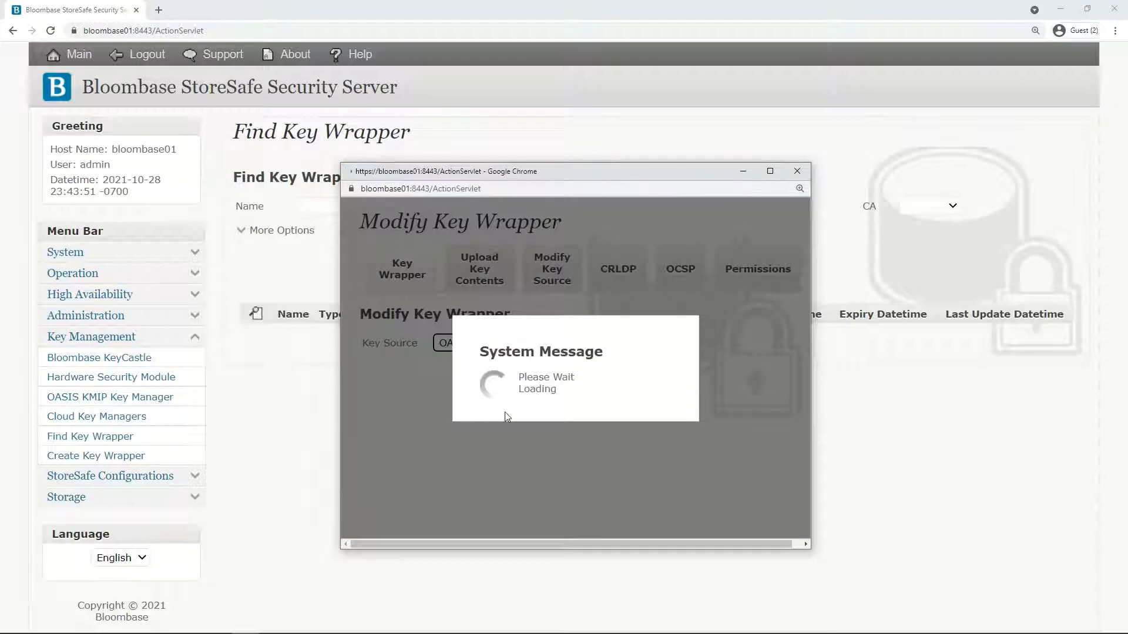
Choose vault01 as the key manager, add a new key for the wrapper and name it key01.
{"action": "left_click", "coordinate": [472, 344]}
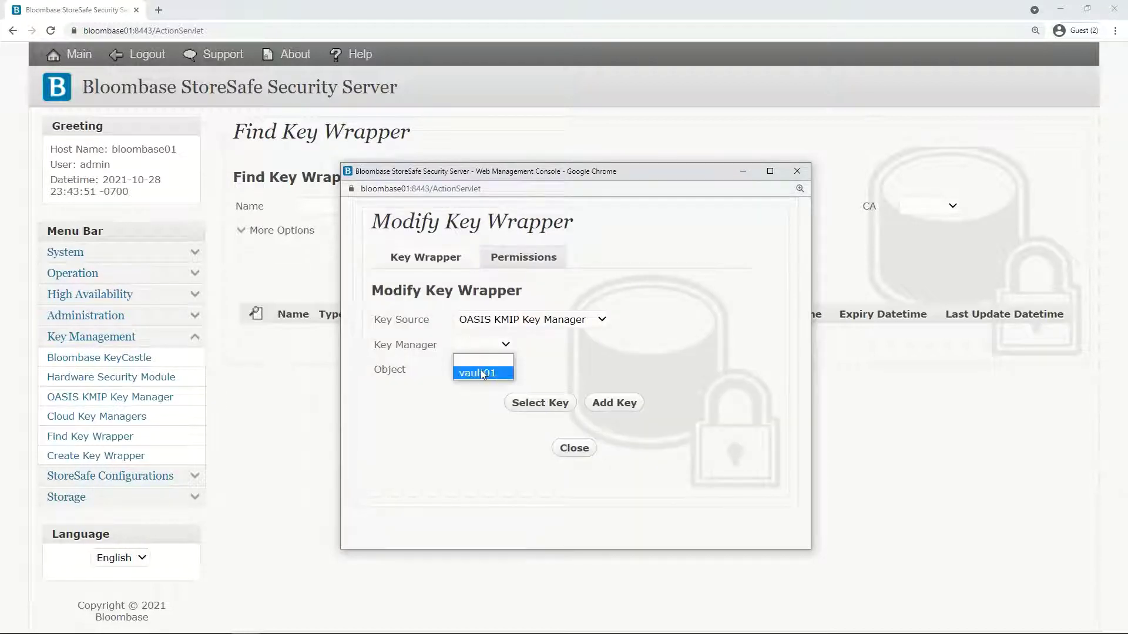
{"action": "left_click", "coordinate": [480, 369]}
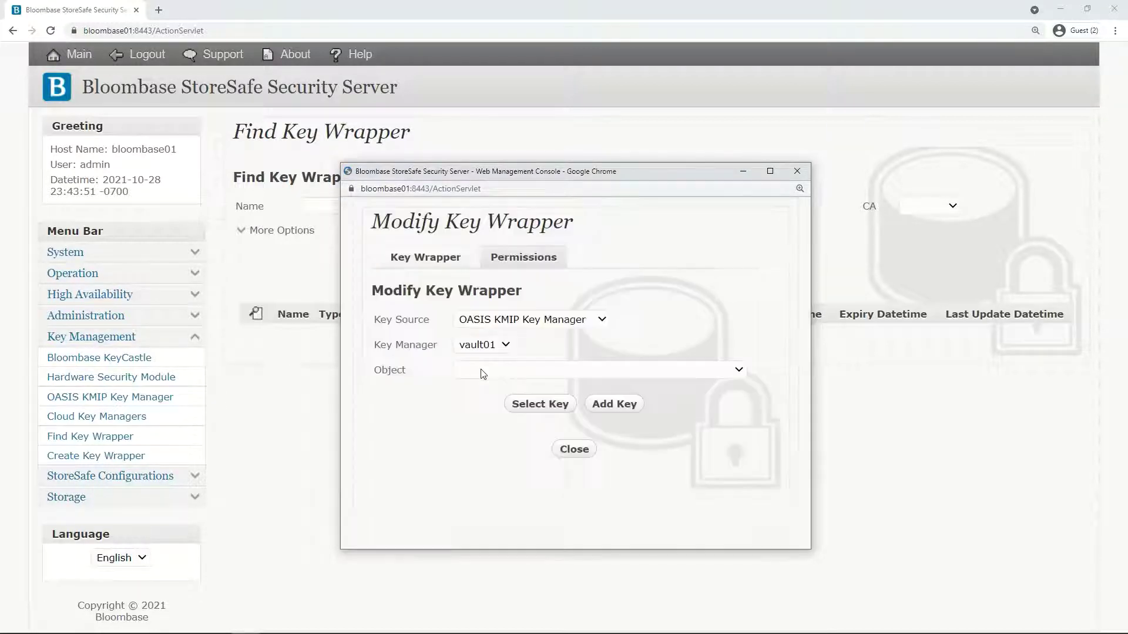
{"action": "left_click", "coordinate": [613, 403]}
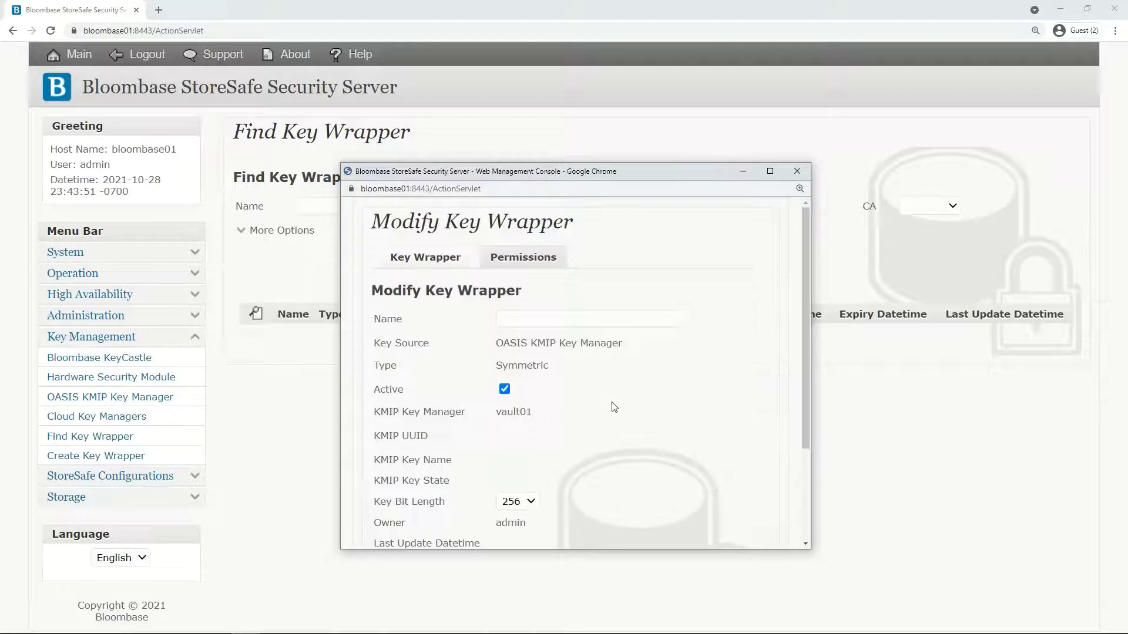
{"action": "left_click", "coordinate": [546, 323]}
{"action": "type", "text": "key01"}
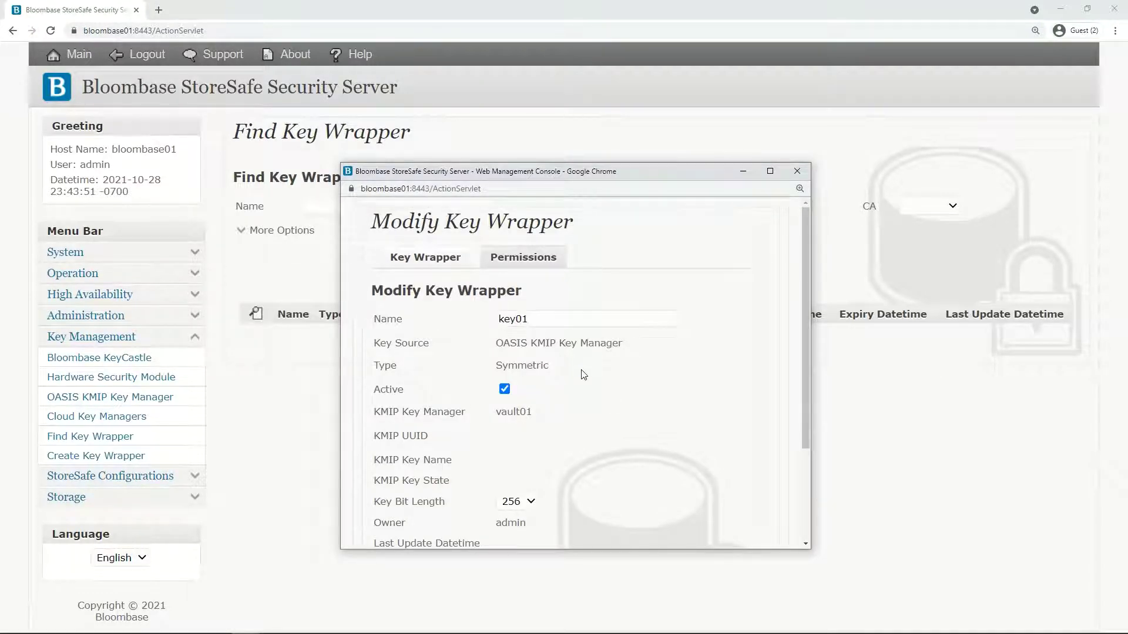
Generate the 256-bit key on vault01, then submit and confirm the new key wrapper.
{"action": "scroll", "coordinate": [580, 373], "scroll_direction": "down", "scroll_amount": 3}
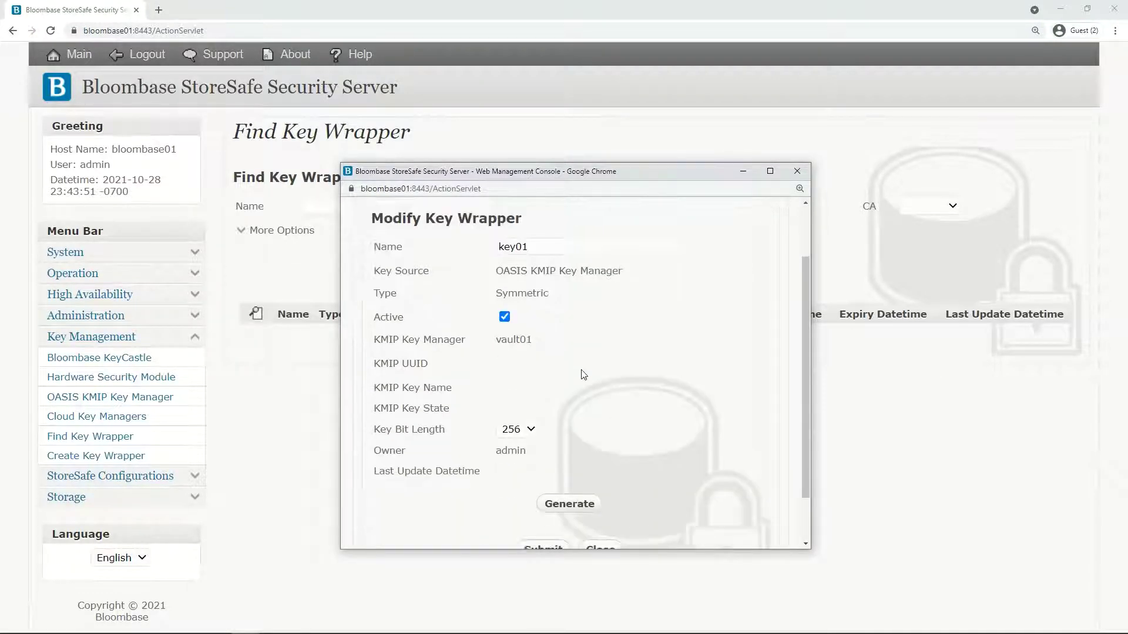
{"action": "left_click", "coordinate": [568, 445]}
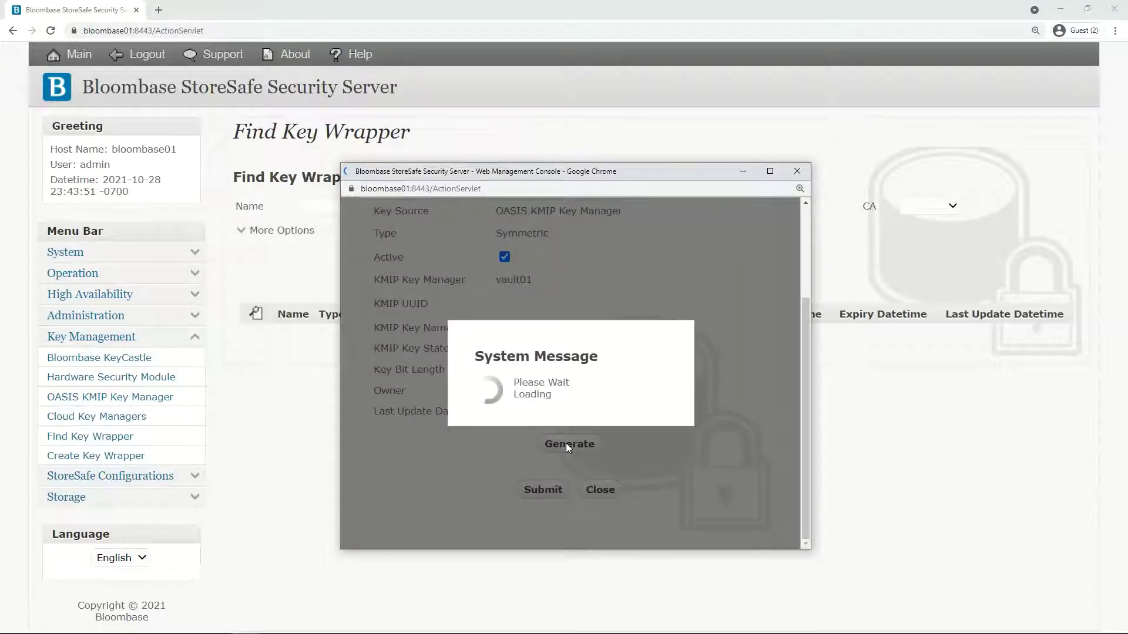
{"action": "scroll", "coordinate": [565, 443], "scroll_direction": "down", "scroll_amount": 3}
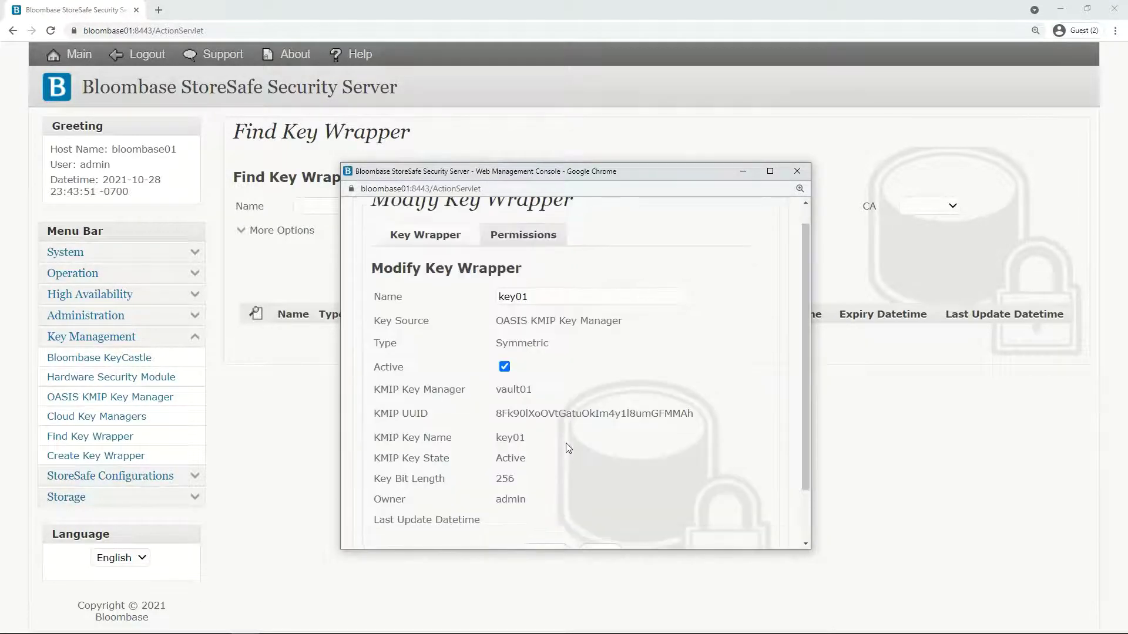
{"action": "left_click", "coordinate": [543, 490]}
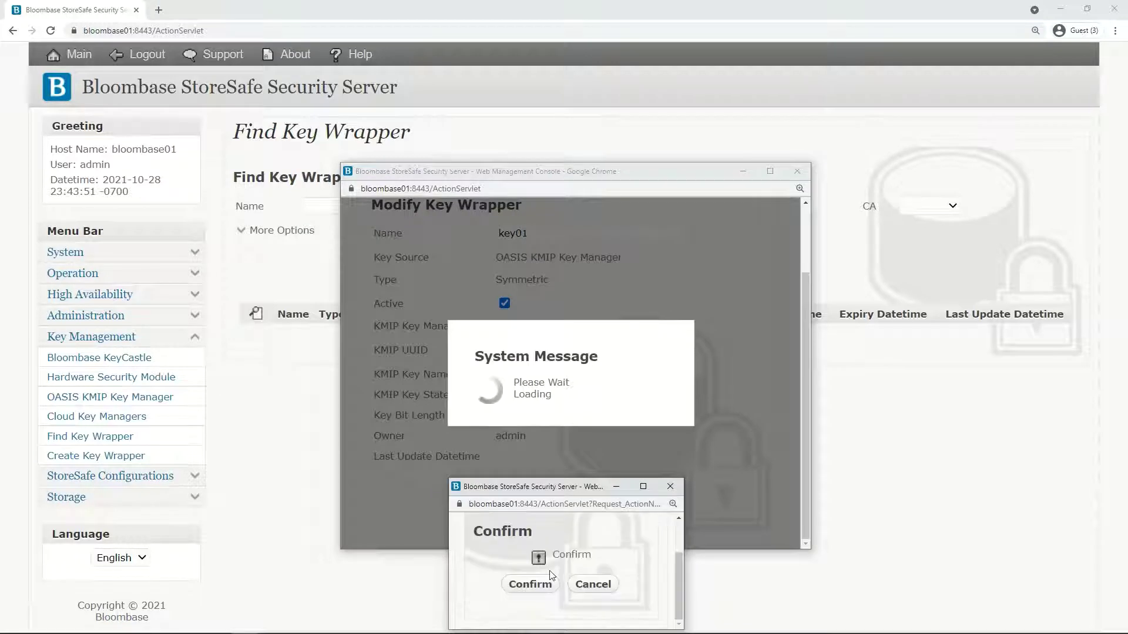
{"action": "left_click", "coordinate": [535, 583]}
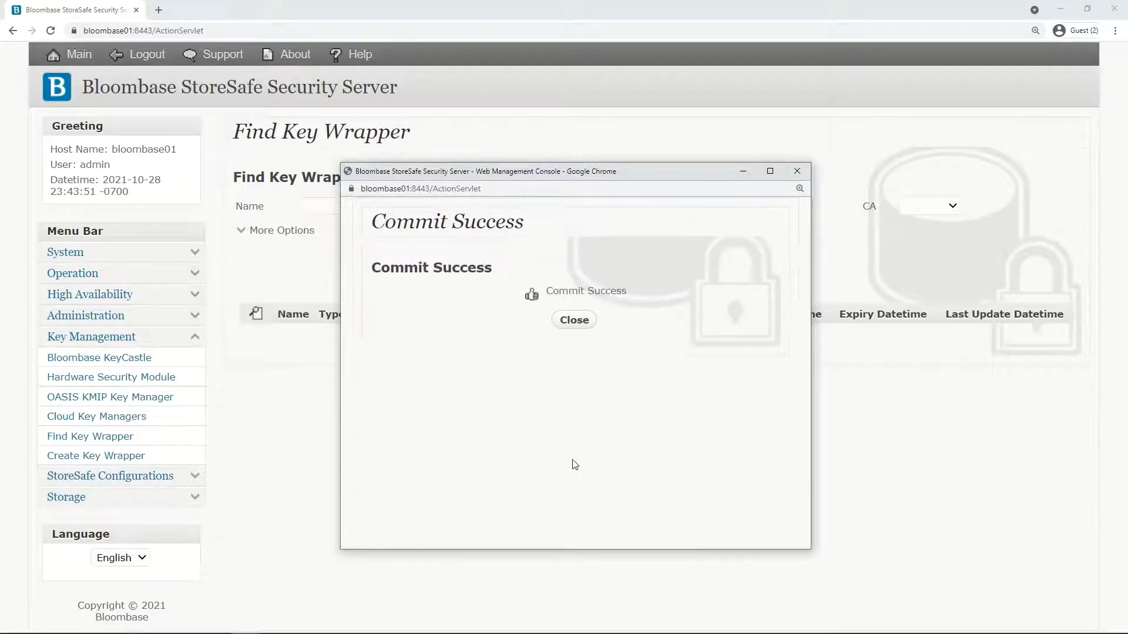
{"action": "left_click", "coordinate": [572, 321]}
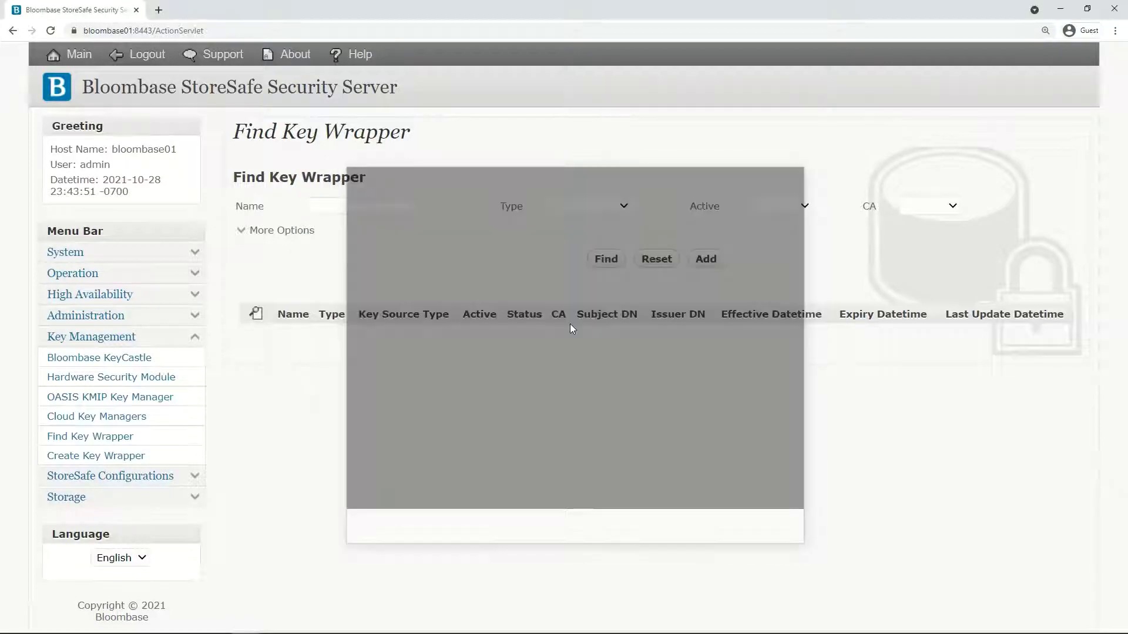
Search the key wrappers without filters, open key01 and examine its KMIP UUID.
{"action": "left_click", "coordinate": [605, 256]}
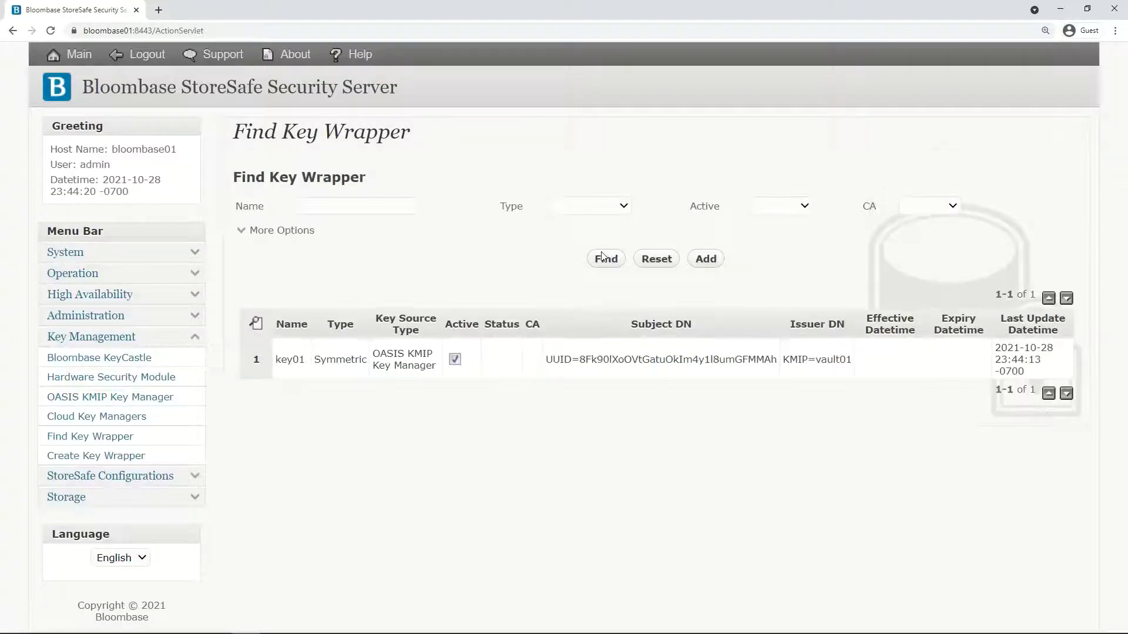
{"action": "left_click", "coordinate": [291, 367]}
{"action": "left_click", "coordinate": [352, 369]}
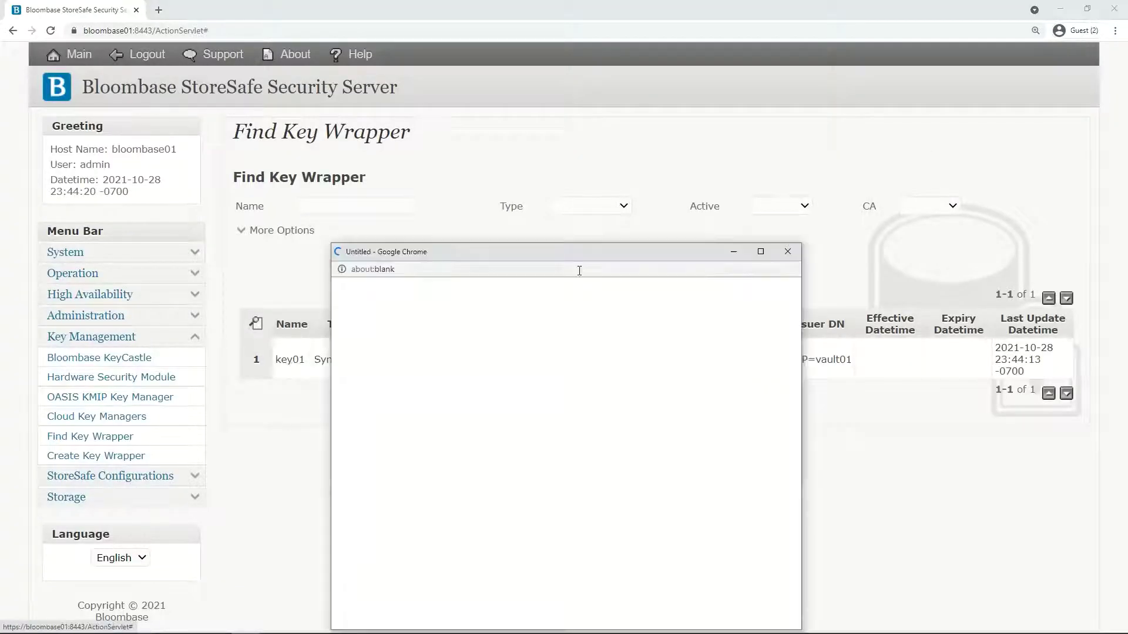
{"action": "left_click_drag", "start_coordinate": [601, 259], "coordinate": [616, 181]}
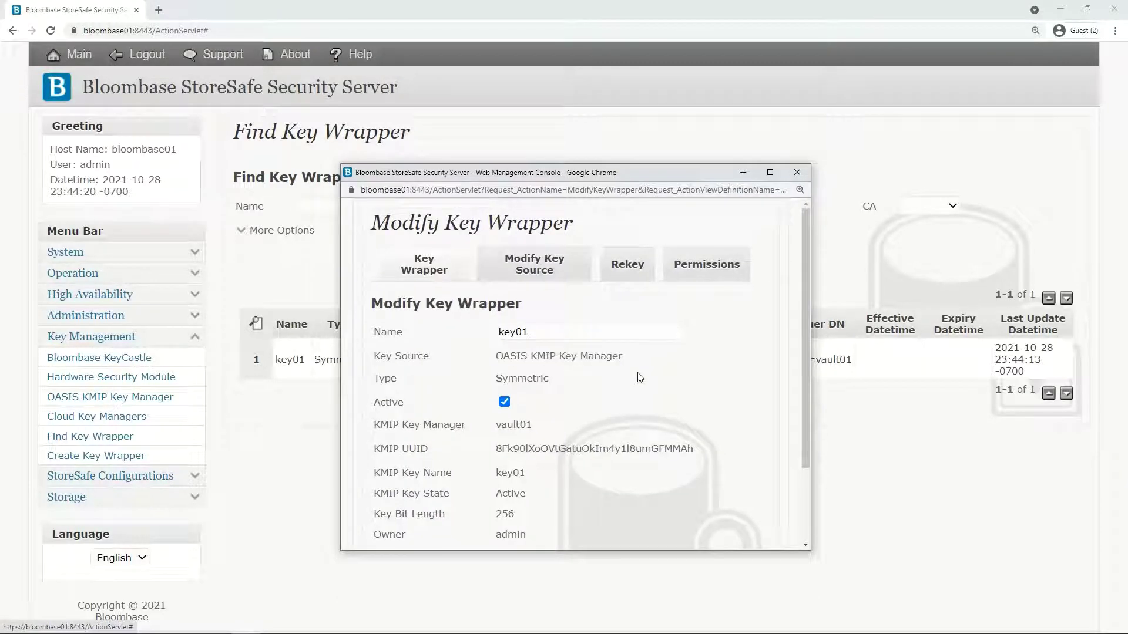
{"action": "scroll", "coordinate": [638, 379], "scroll_direction": "down", "scroll_amount": 3}
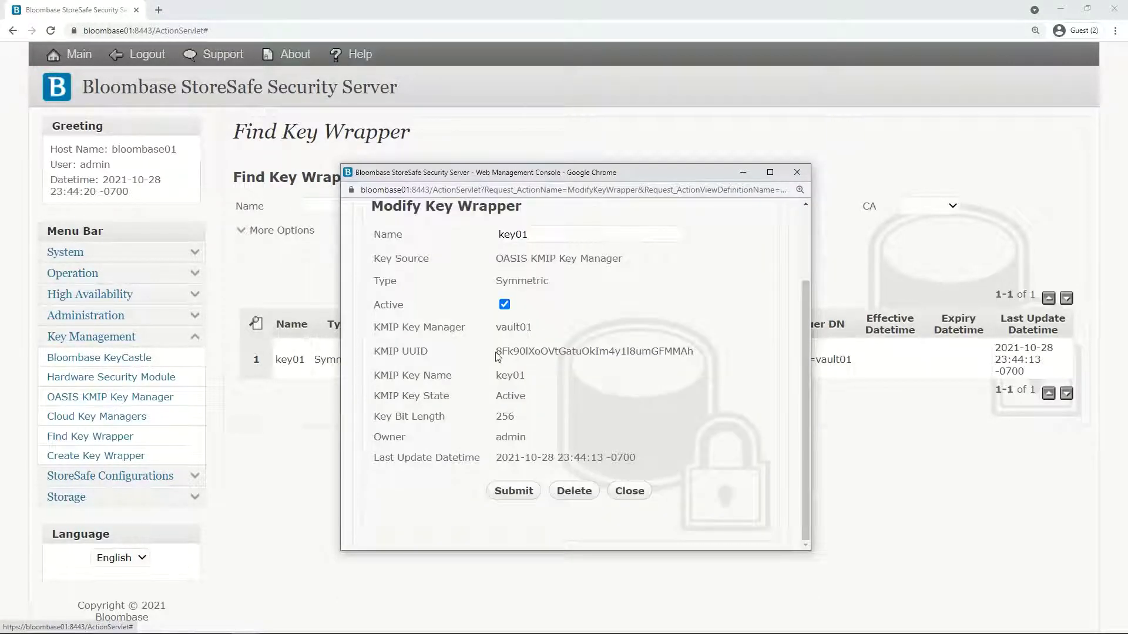
{"action": "left_click_drag", "start_coordinate": [498, 351], "coordinate": [694, 352]}
{"action": "left_click", "coordinate": [674, 442]}
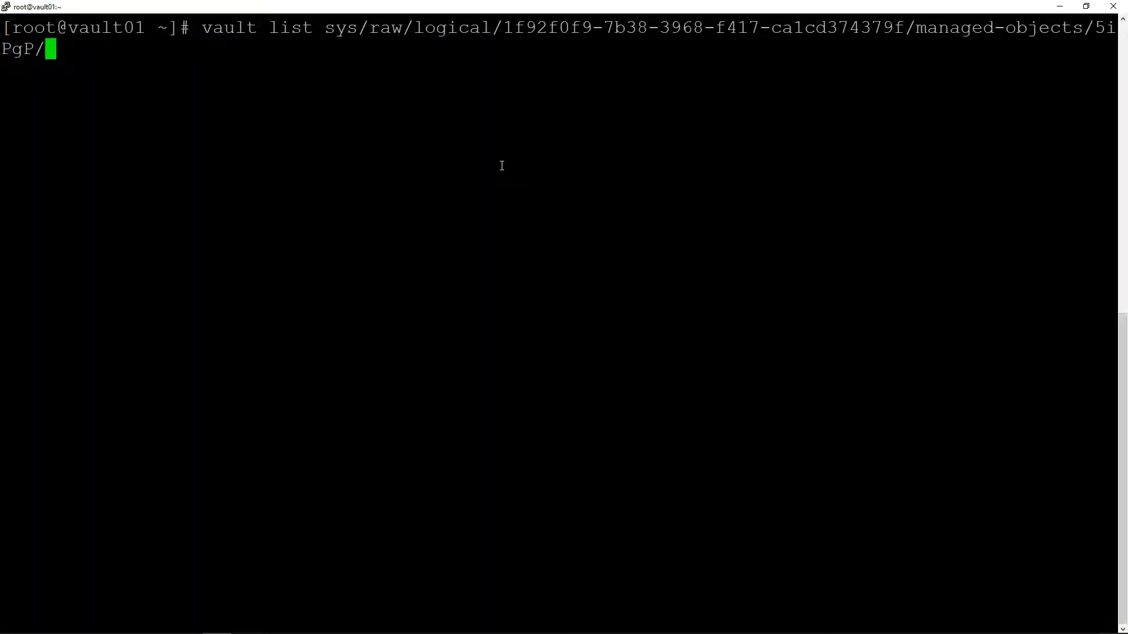
In the Vault terminal, run vault list sys/raw/logical/1f92f0f9-7b38-3968-f417-ca1cd374379f/managed-objects/5iPgP/ and locate key01's UUID among the keys.
{"action": "key", "text": "Return"}
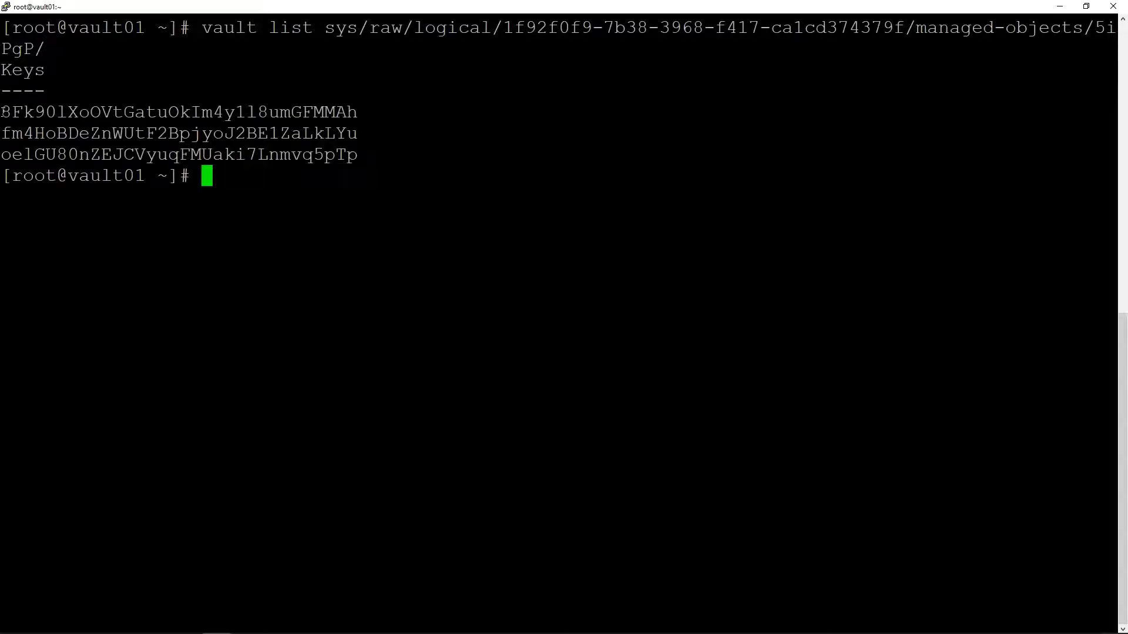
{"action": "left_click_drag", "start_coordinate": [2, 109], "coordinate": [356, 114]}
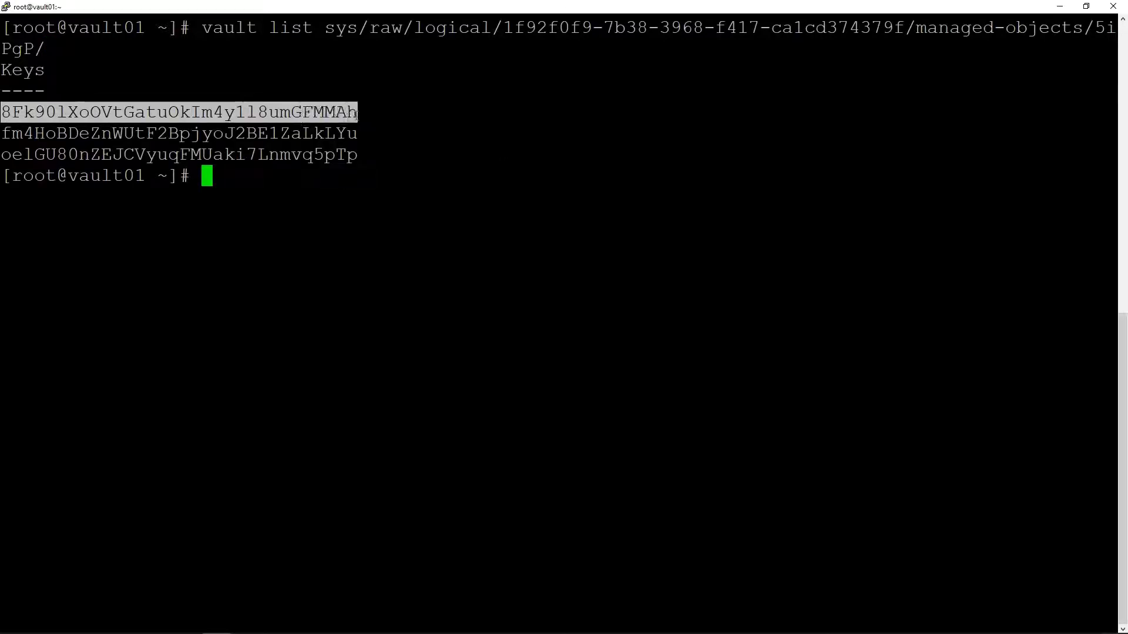
{"action": "left_click", "coordinate": [482, 403]}
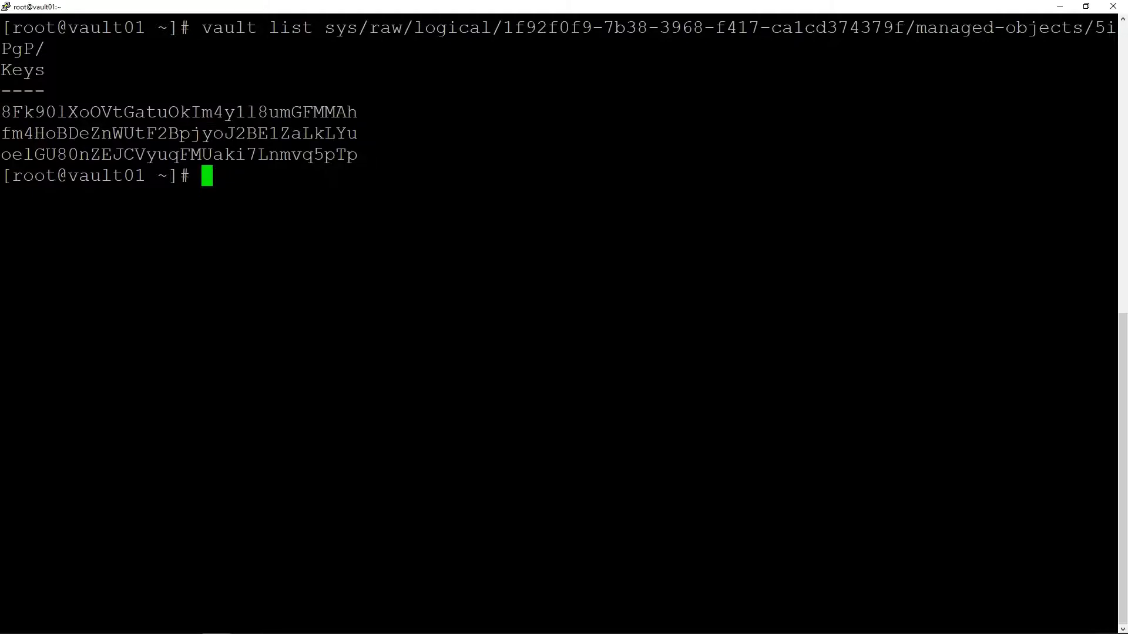
Switch to the StoreSafe web console, search the physical storages and open the smb01 configuration.
{"action": "key", "text": "alt+Tab"}
{"action": "left_click", "coordinate": [194, 379]}
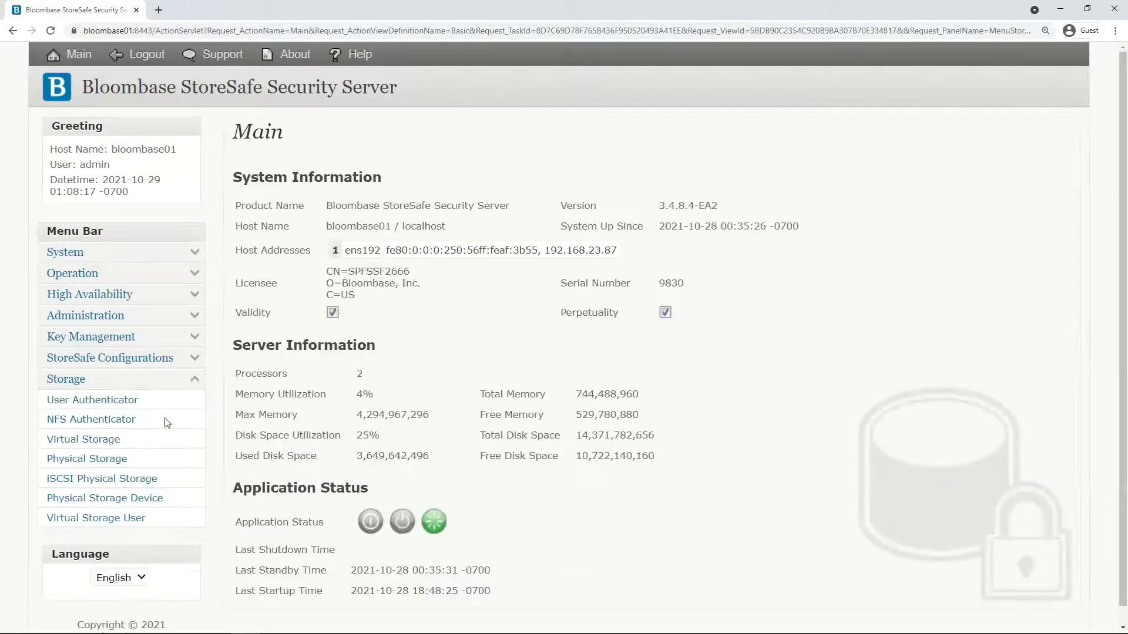
{"action": "left_click", "coordinate": [115, 460]}
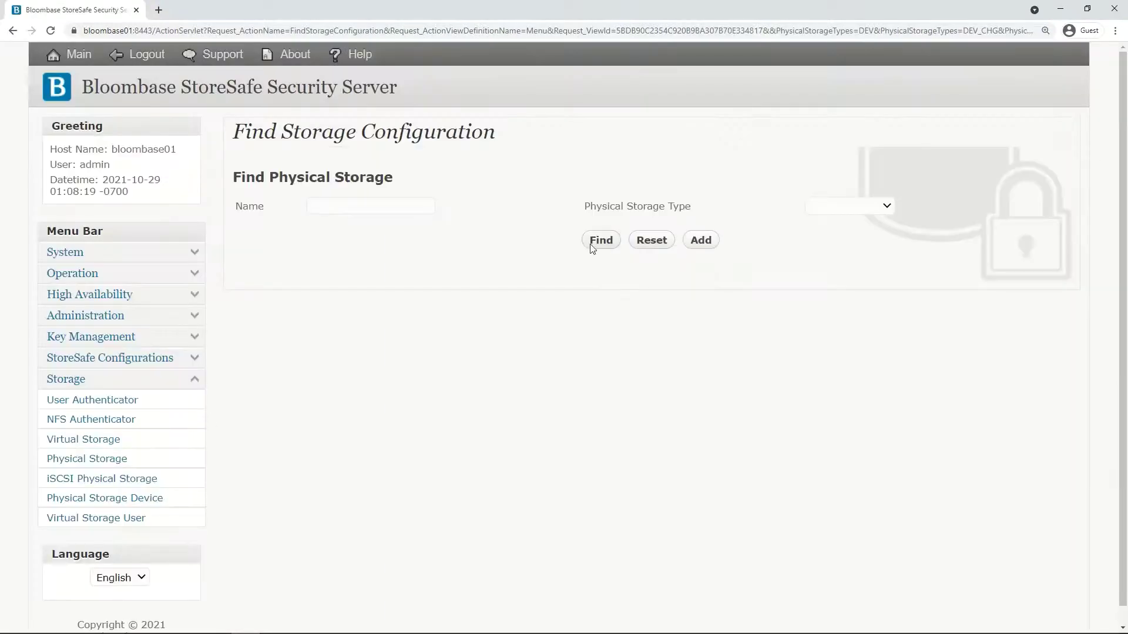
{"action": "left_click", "coordinate": [596, 242]}
{"action": "left_click", "coordinate": [299, 320]}
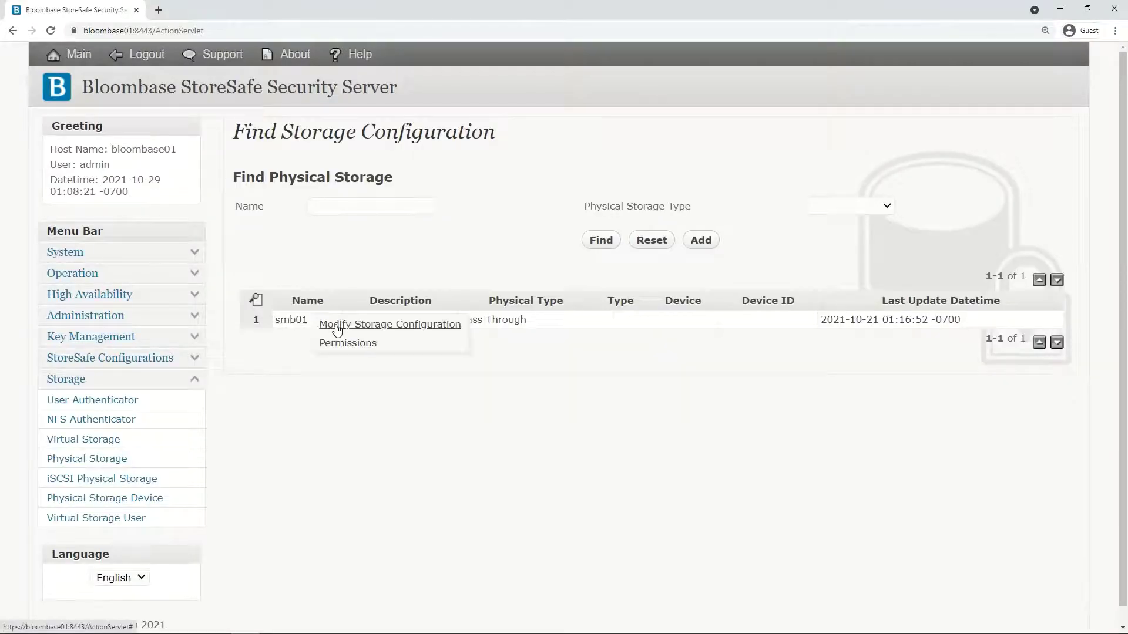
{"action": "left_click", "coordinate": [364, 322]}
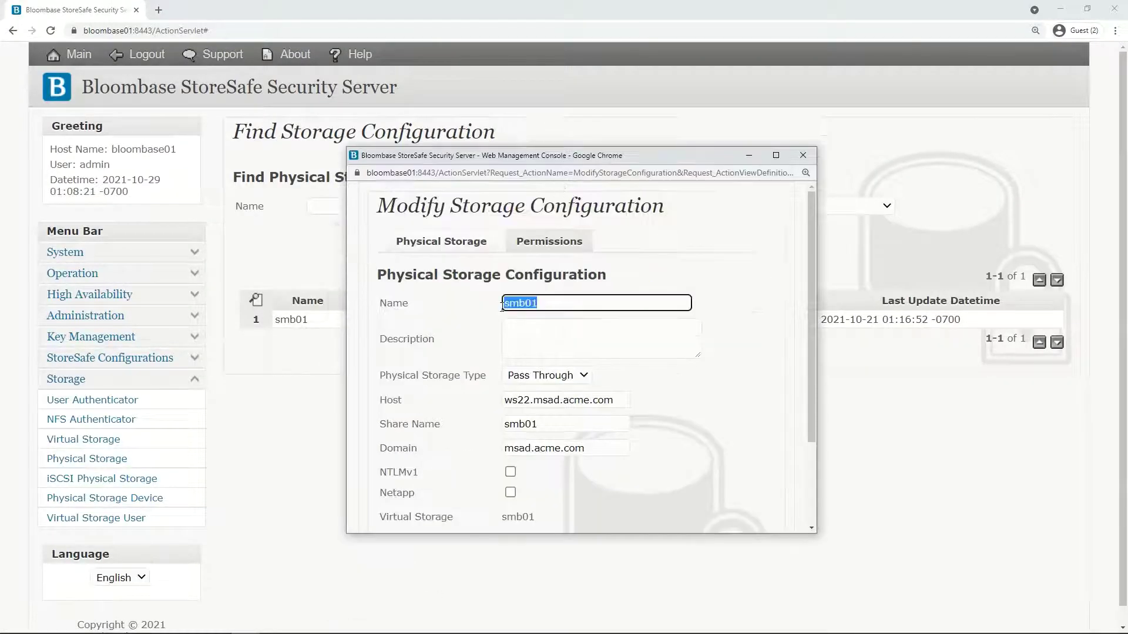
Keep Pass Through as smb01's physical storage type, review its host, share name and domain, and close the configuration.
{"action": "left_click", "coordinate": [575, 376]}
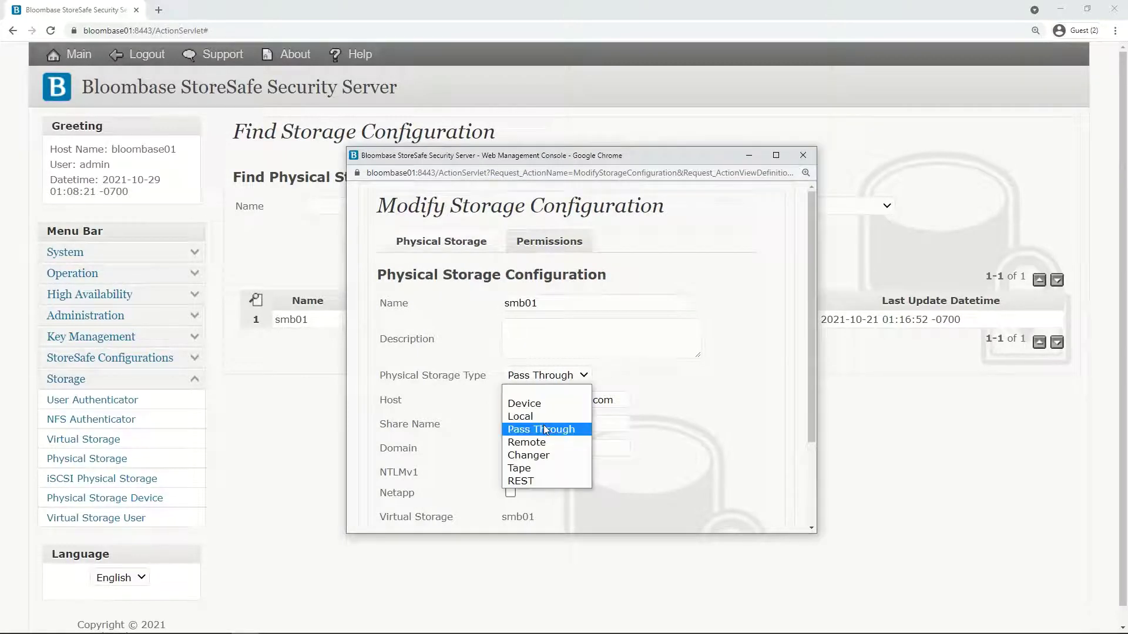
{"action": "left_click", "coordinate": [567, 426]}
{"action": "key", "text": "Tab"}
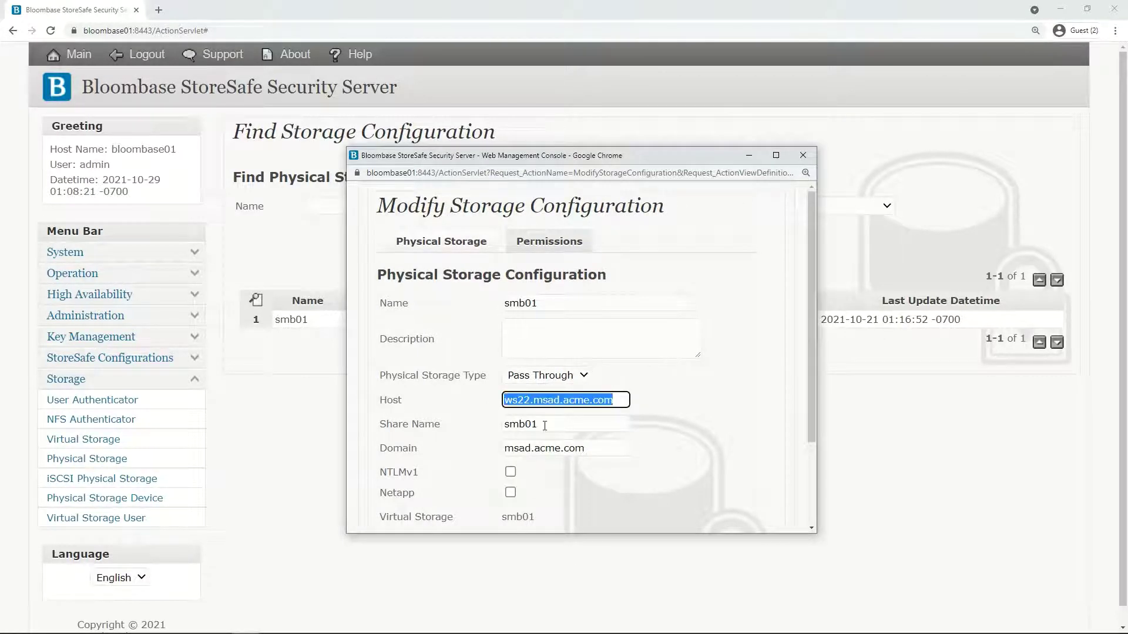
{"action": "left_click", "coordinate": [539, 426]}
{"action": "double_click", "coordinate": [537, 430]}
{"action": "left_click_drag", "start_coordinate": [598, 451], "coordinate": [504, 451]}
{"action": "left_click", "coordinate": [536, 476]}
{"action": "scroll", "coordinate": [587, 464], "scroll_direction": "down", "scroll_amount": 2}
{"action": "left_click", "coordinate": [618, 474]}
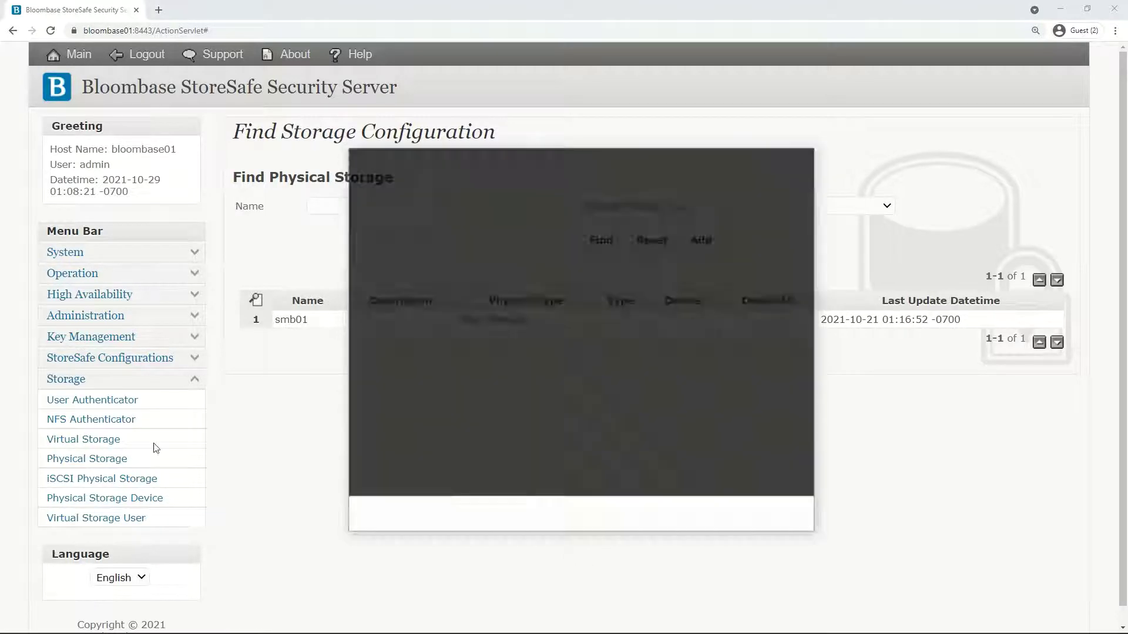
Search the virtual storages without filters and open smb01 for modification.
{"action": "left_click", "coordinate": [92, 440]}
{"action": "left_click", "coordinate": [598, 256]}
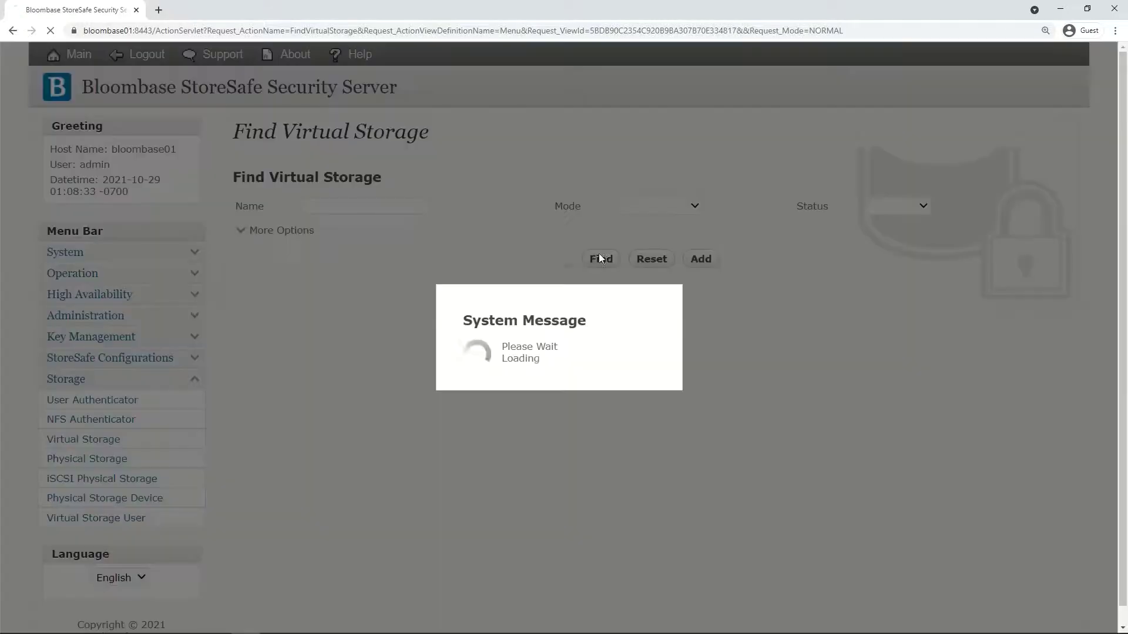
{"action": "left_click", "coordinate": [292, 341]}
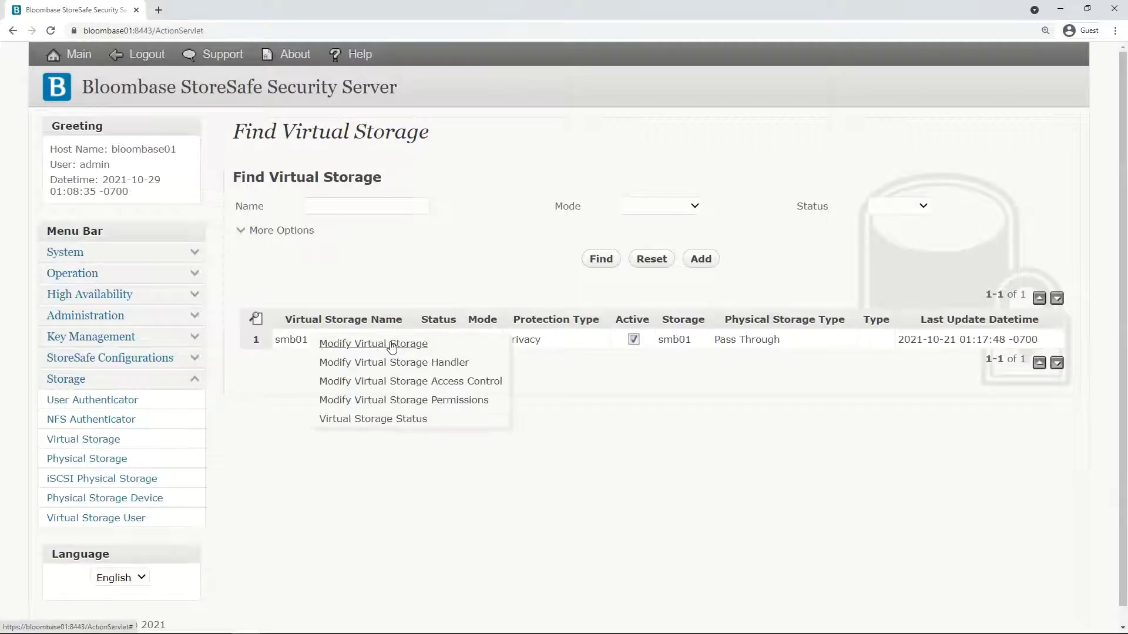
{"action": "left_click", "coordinate": [395, 363]}
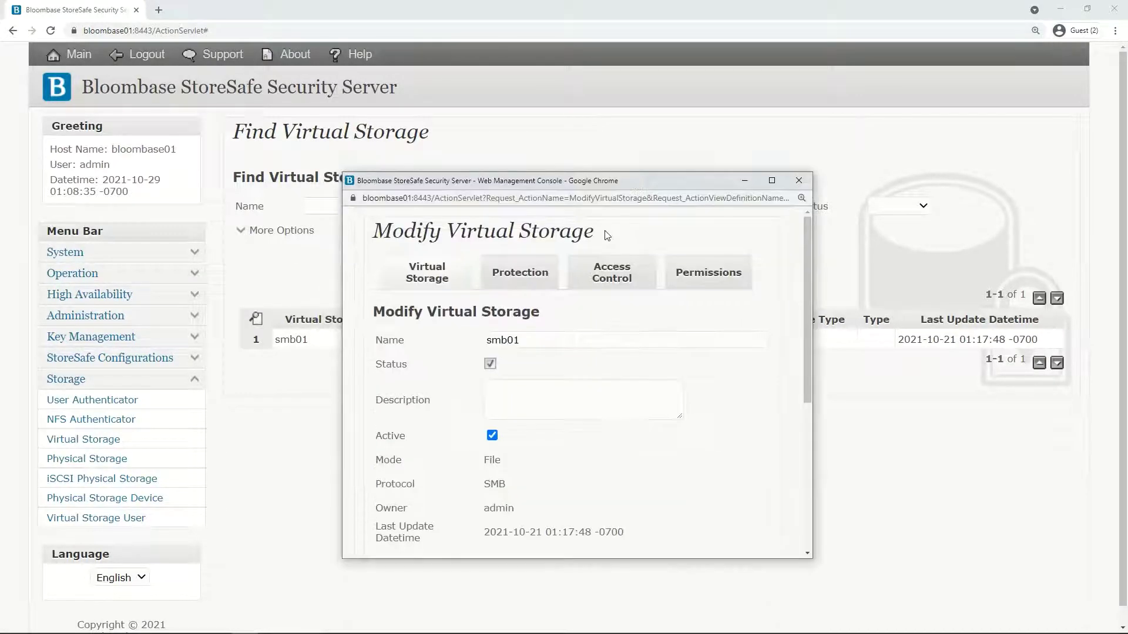
Review the virtual storage's name, mode and protocol.
{"action": "double_click", "coordinate": [550, 339]}
{"action": "left_click", "coordinate": [542, 445]}
{"action": "double_click", "coordinate": [502, 459]}
{"action": "left_click_drag", "start_coordinate": [507, 485], "coordinate": [485, 485]}
{"action": "left_click", "coordinate": [549, 483]}
Search the physical storages from the virtual storage's settings and assign smb01 as its physical storage.
{"action": "scroll", "coordinate": [549, 458], "scroll_direction": "down", "scroll_amount": 4}
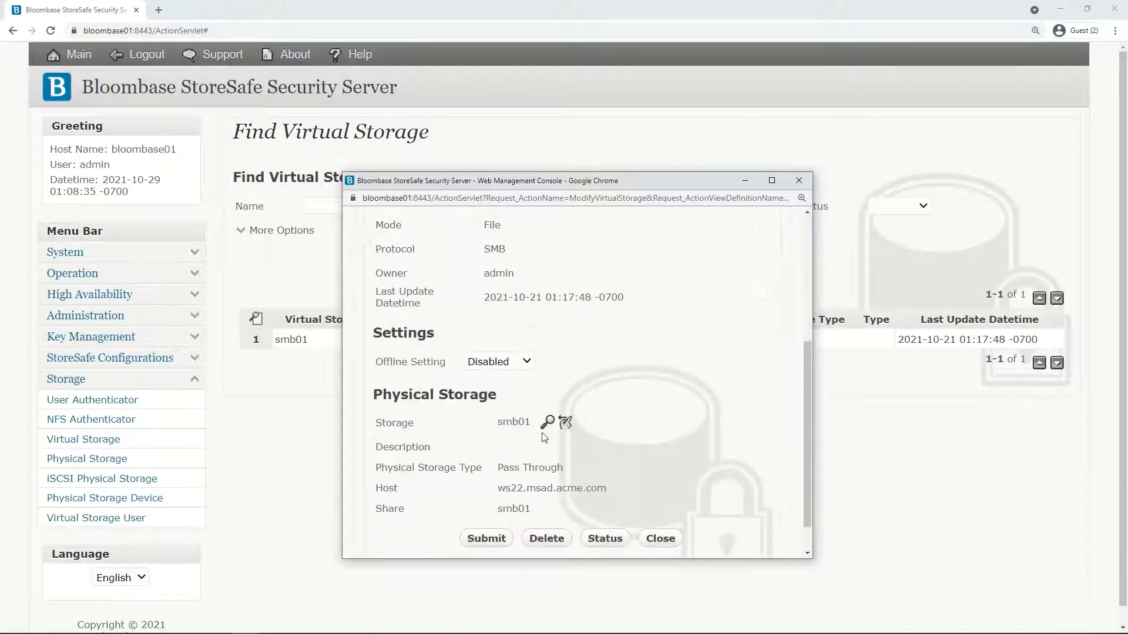
{"action": "left_click", "coordinate": [547, 428]}
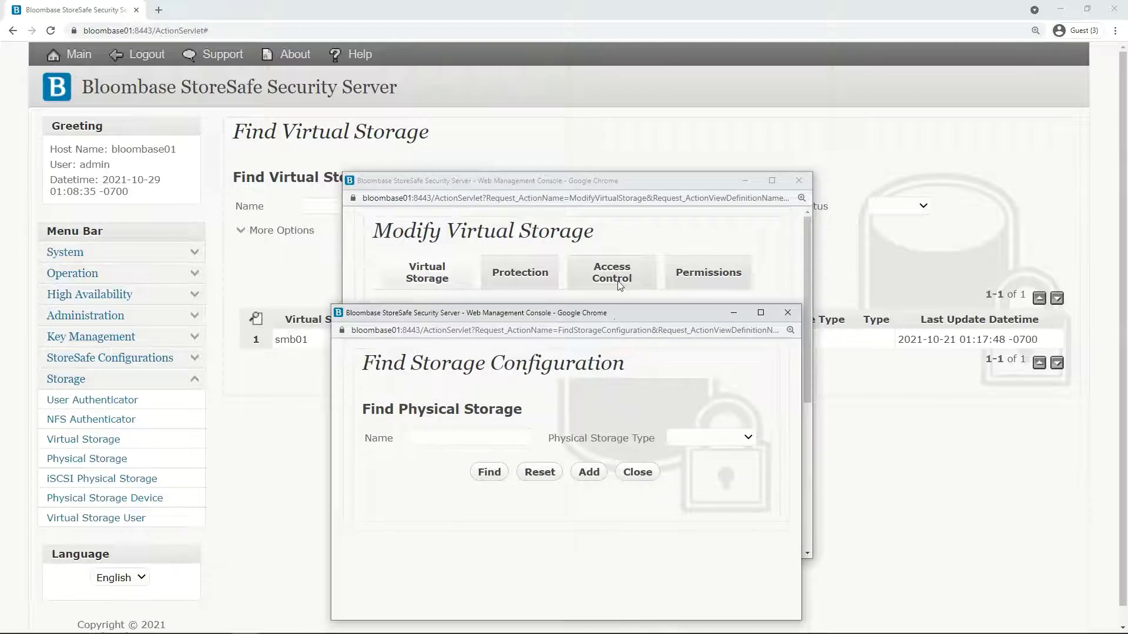
{"action": "left_click", "coordinate": [494, 409]}
{"action": "scroll", "coordinate": [429, 483], "scroll_direction": "down", "scroll_amount": 1}
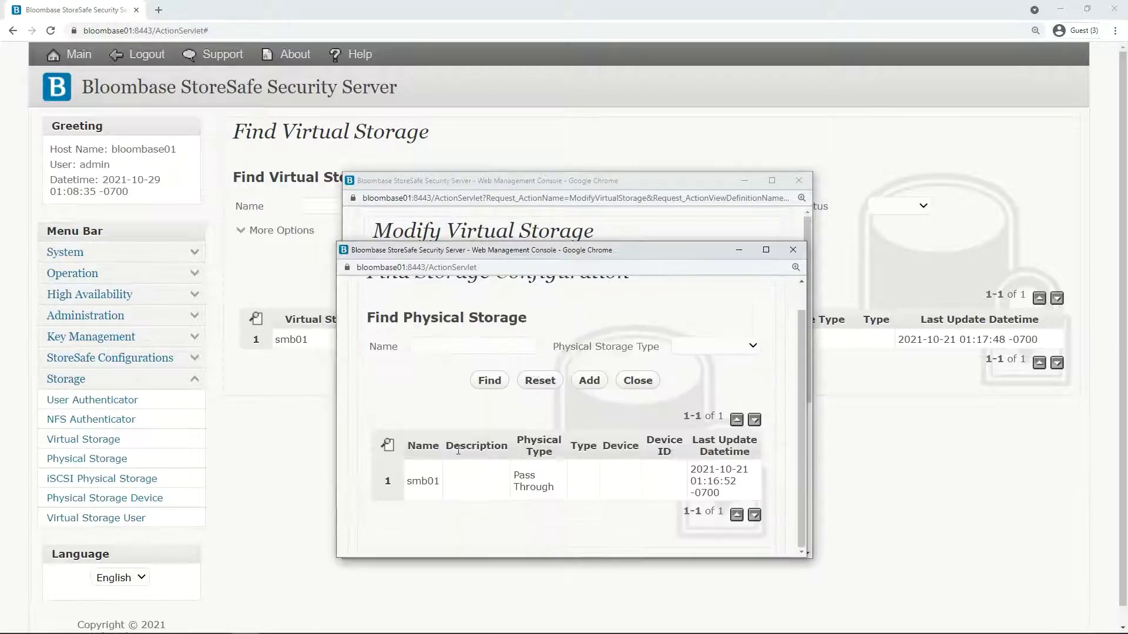
{"action": "left_click", "coordinate": [428, 483]}
{"action": "scroll", "coordinate": [529, 416], "scroll_direction": "down", "scroll_amount": 5}
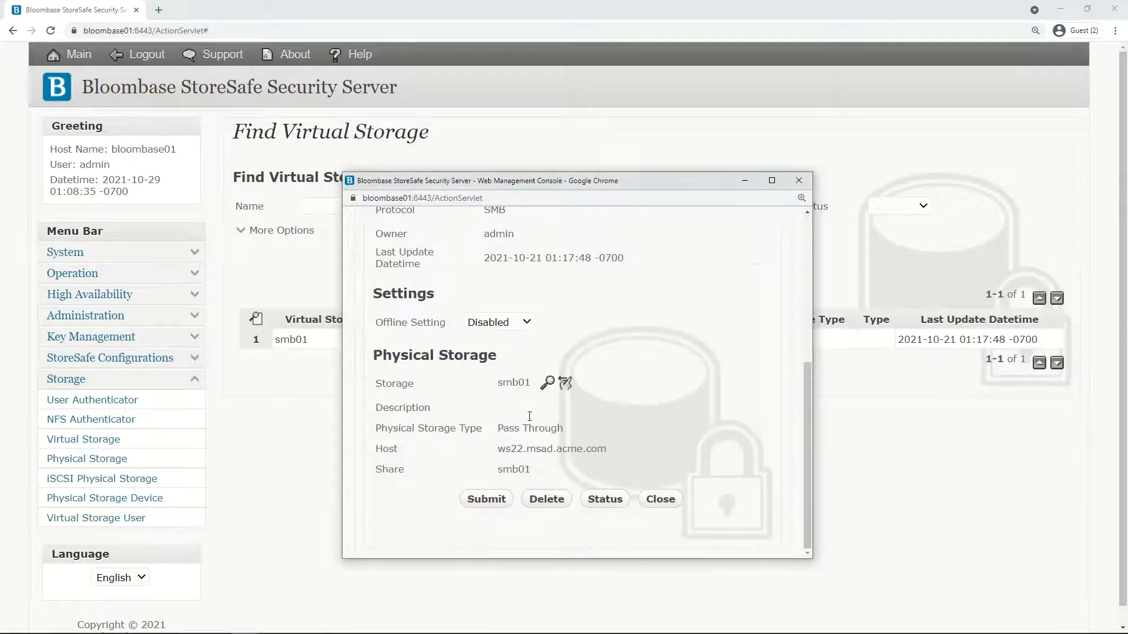
Set the virtual storage's protection type to Privacy and check that key01 is its encryption key.
{"action": "scroll", "coordinate": [529, 416], "scroll_direction": "up", "scroll_amount": 6}
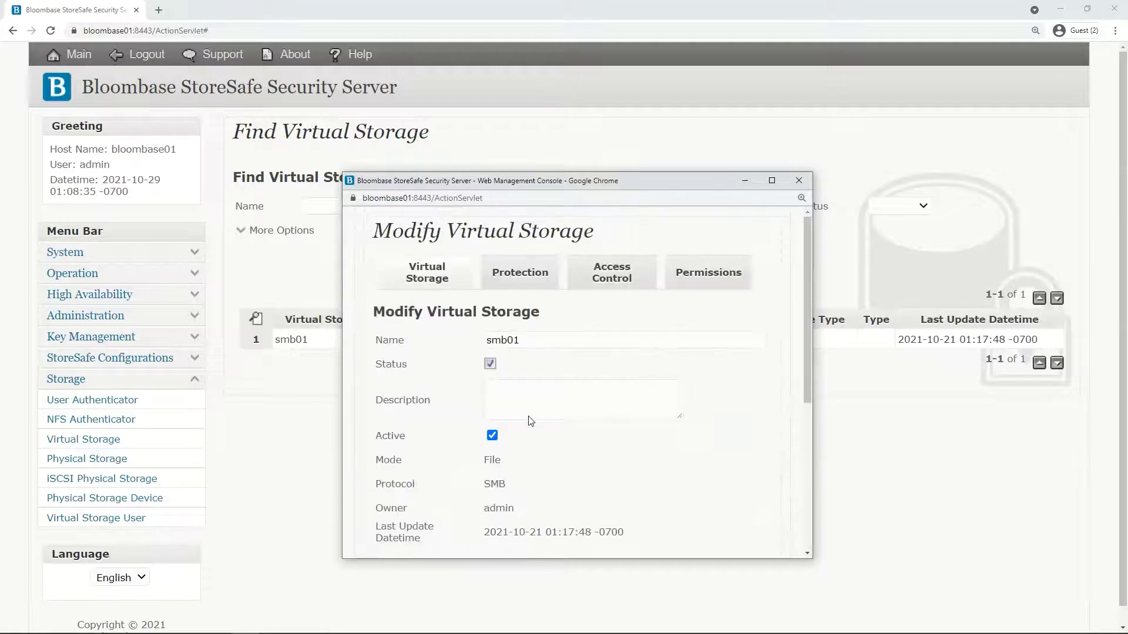
{"action": "left_click", "coordinate": [534, 277]}
{"action": "left_click", "coordinate": [520, 345]}
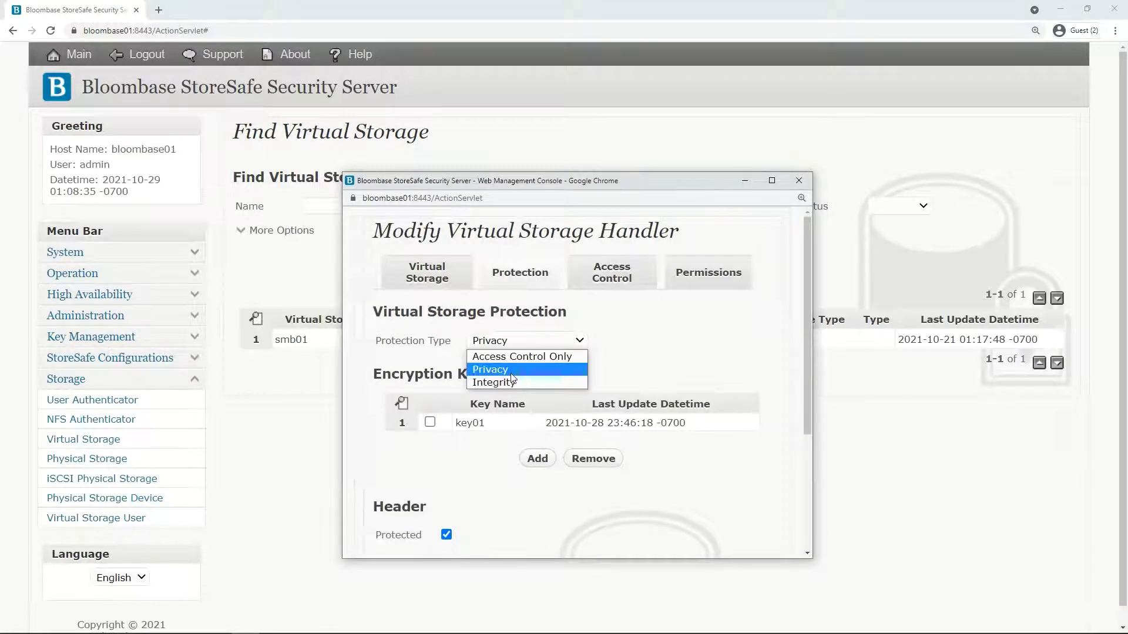
{"action": "left_click", "coordinate": [513, 376]}
{"action": "left_click_drag", "start_coordinate": [485, 423], "coordinate": [470, 424]}
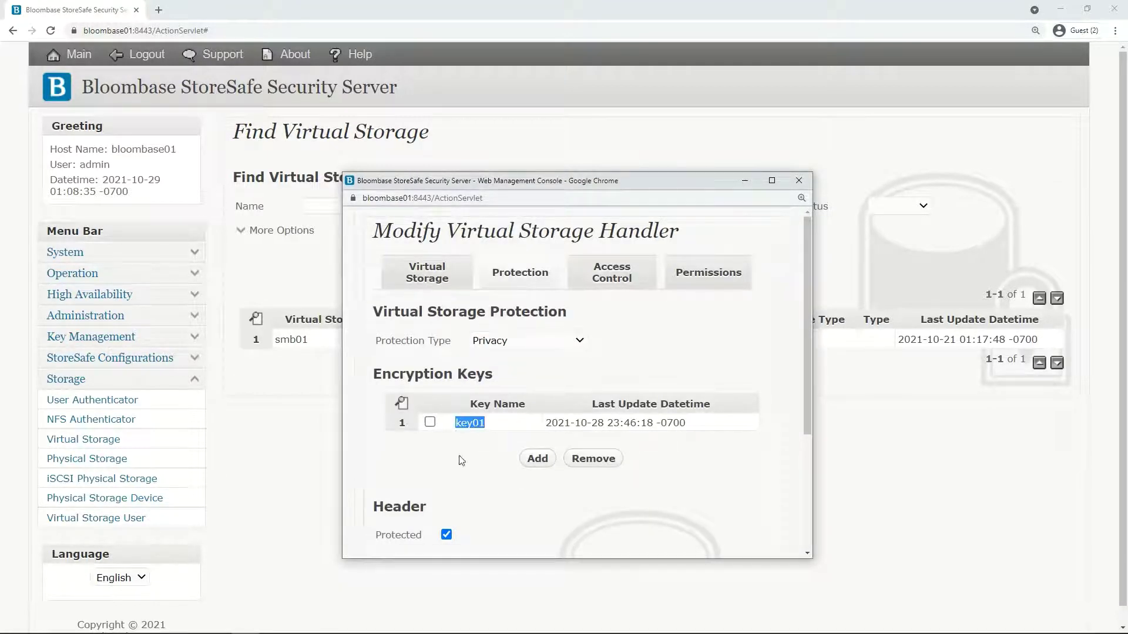
Review the header protection and cryptographic cipher settings, choosing a 256-bit length for the AES cipher.
{"action": "left_click", "coordinate": [465, 436]}
{"action": "scroll", "coordinate": [466, 437], "scroll_direction": "down", "scroll_amount": 3}
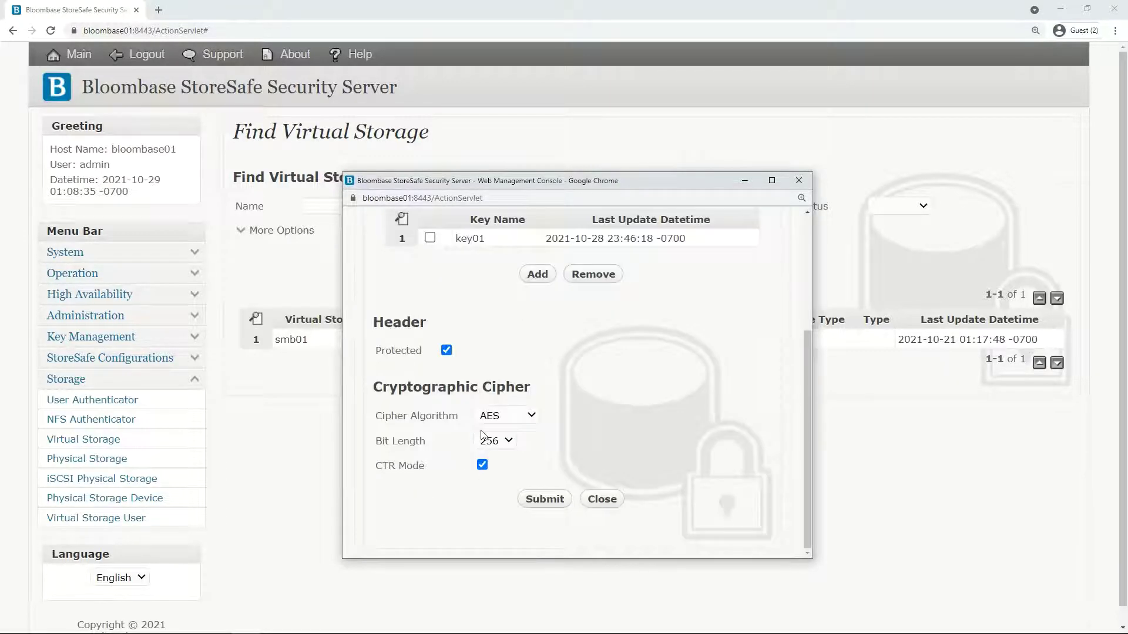
{"action": "left_click", "coordinate": [511, 418]}
{"action": "left_click", "coordinate": [506, 440]}
{"action": "left_click", "coordinate": [497, 446]}
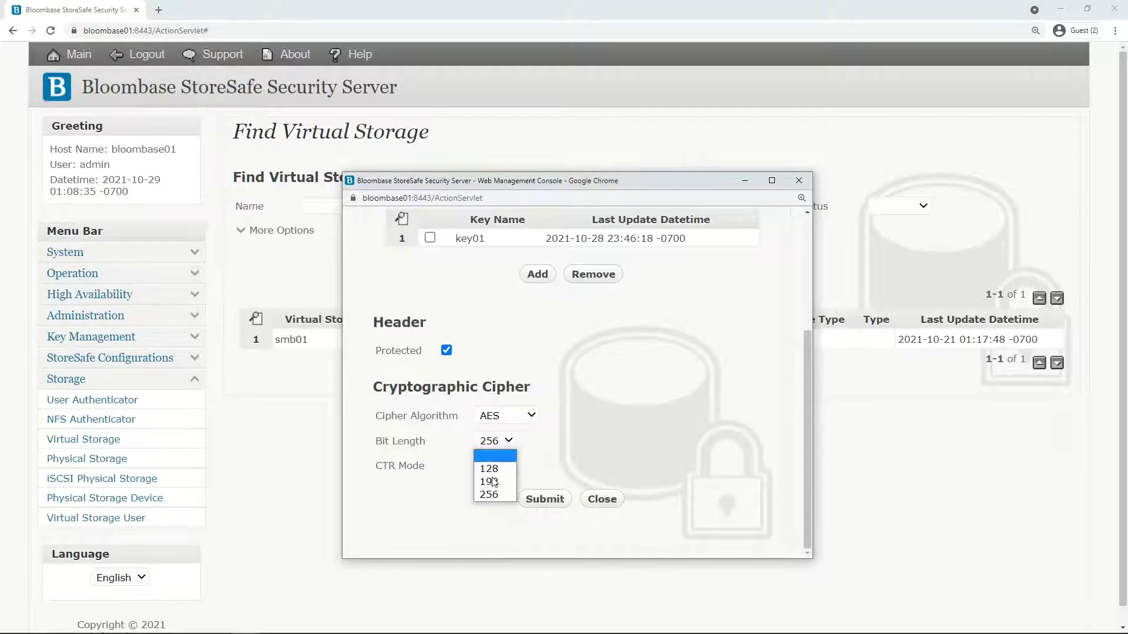
{"action": "left_click", "coordinate": [488, 495]}
{"action": "scroll", "coordinate": [614, 454], "scroll_direction": "up", "scroll_amount": 3}
{"action": "scroll", "coordinate": [614, 453], "scroll_direction": "up", "scroll_amount": 1}
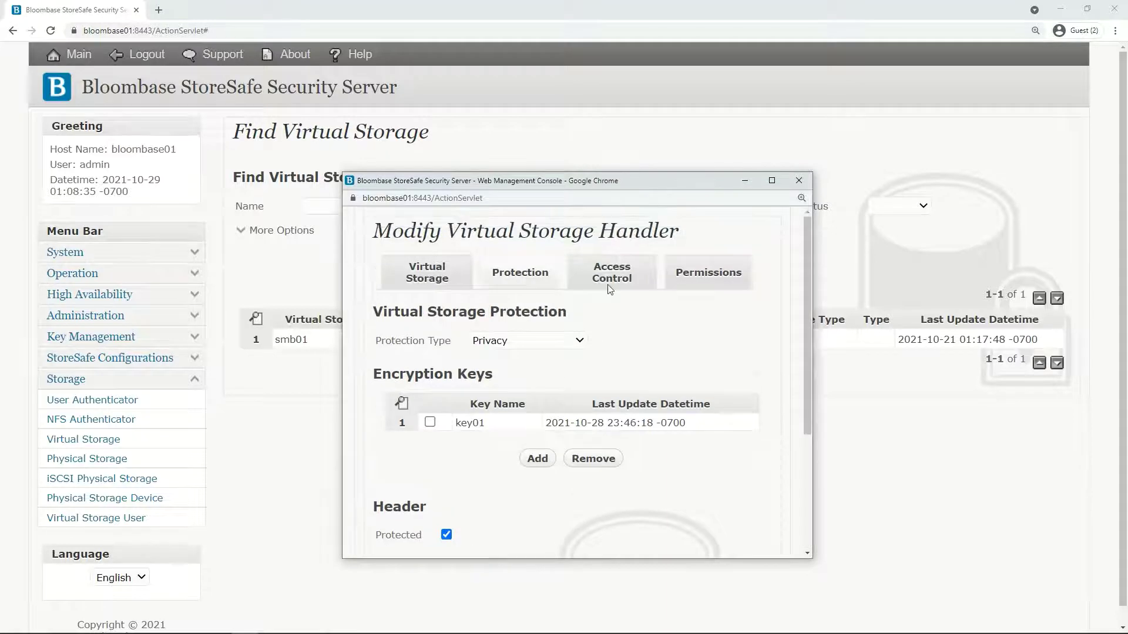
Review the access control settings of the smb01 virtual storage and close them without submitting.
{"action": "left_click", "coordinate": [611, 273]}
{"action": "scroll", "coordinate": [573, 364], "scroll_direction": "down", "scroll_amount": 3}
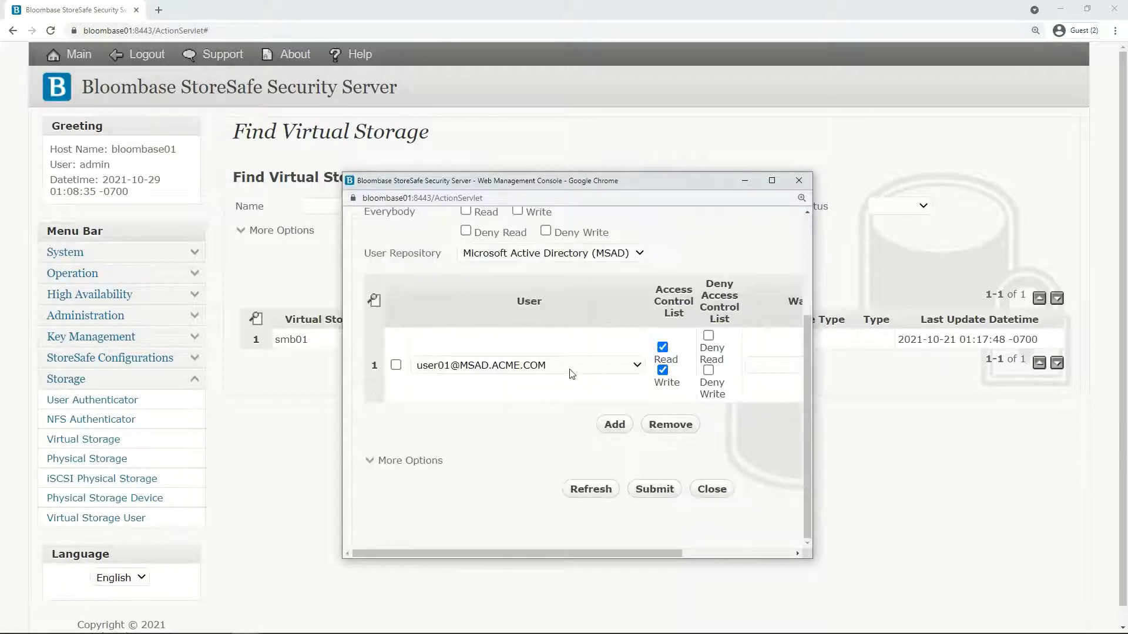
{"action": "left_click", "coordinate": [711, 489]}
Open the virtual storage status of smb01 and review its physical storage and active share details.
{"action": "left_click", "coordinate": [294, 340]}
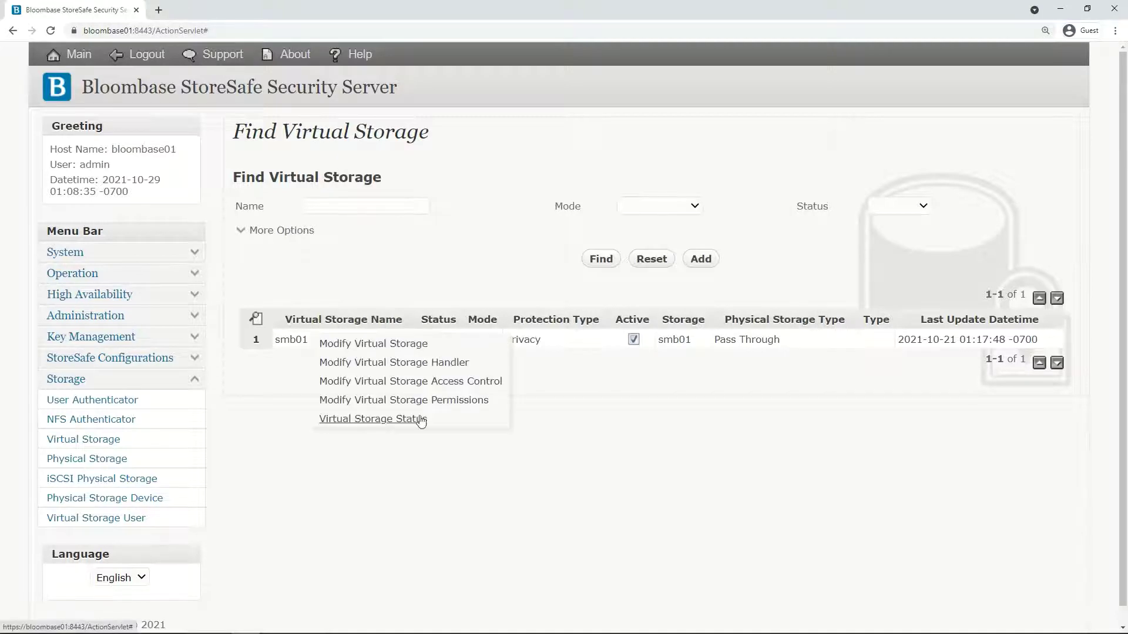
{"action": "left_click", "coordinate": [411, 422]}
{"action": "left_click_drag", "start_coordinate": [582, 257], "coordinate": [585, 169]}
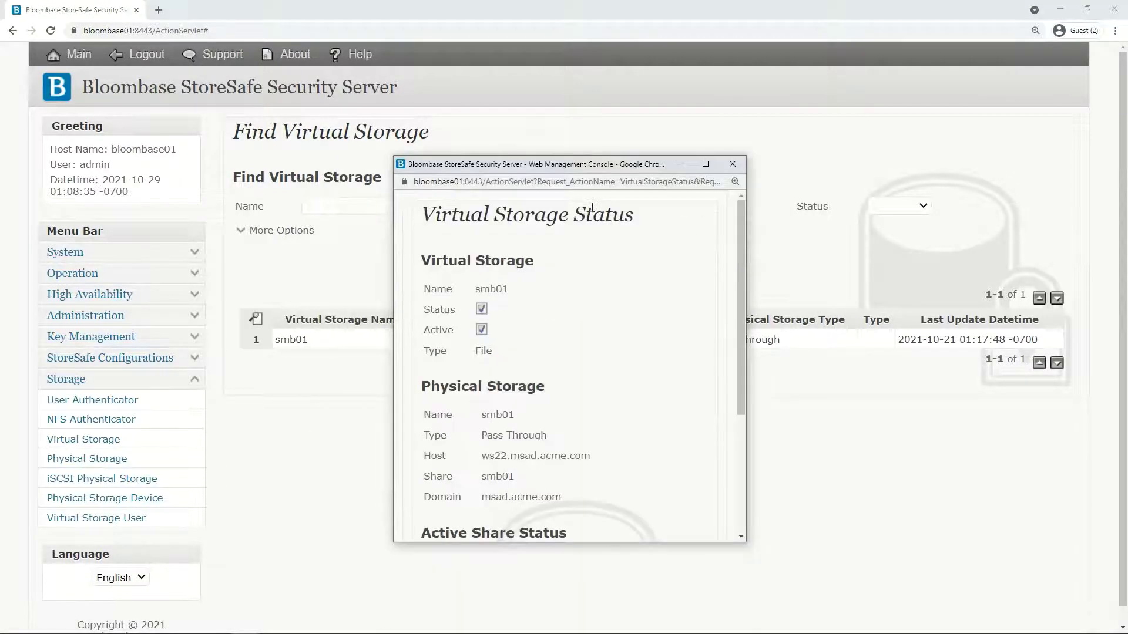
{"action": "scroll", "coordinate": [660, 491], "scroll_direction": "down", "scroll_amount": 3}
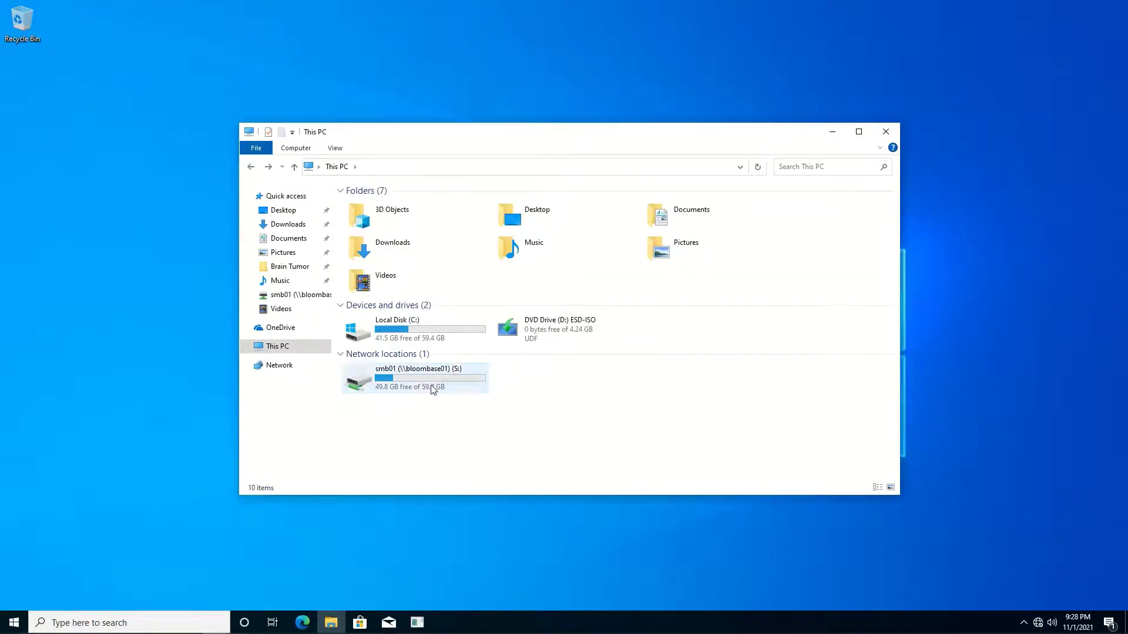
Switch to File Explorer on the client PC and inspect the properties of the smb01 (S:) network drive.
{"action": "left_click", "coordinate": [440, 388]}
{"action": "right_click", "coordinate": [438, 387]}
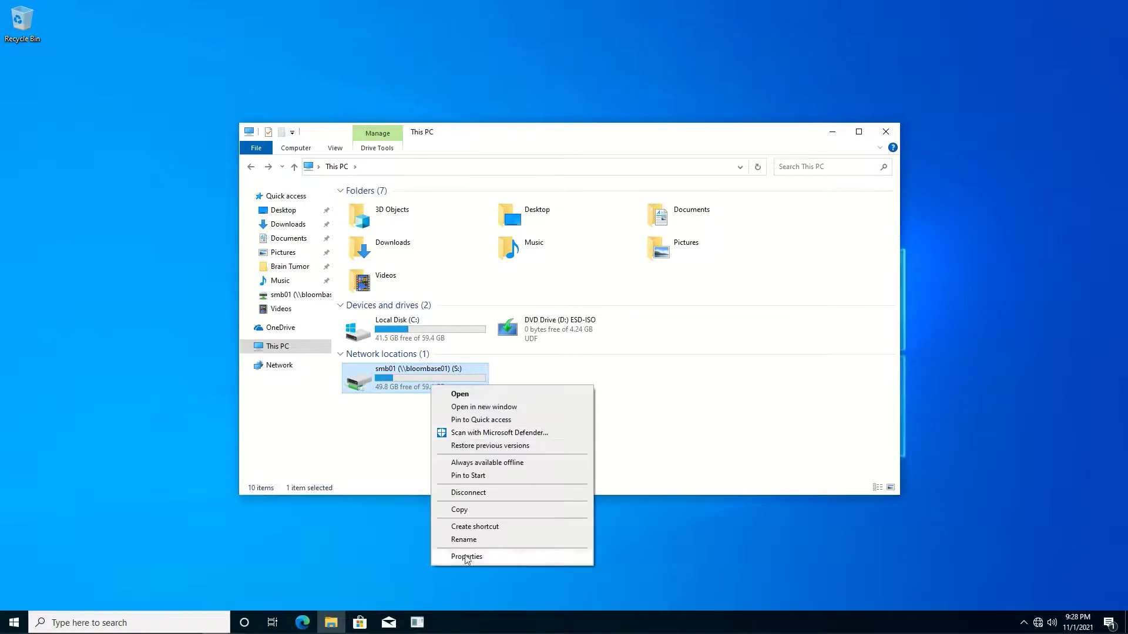
{"action": "left_click", "coordinate": [467, 557]}
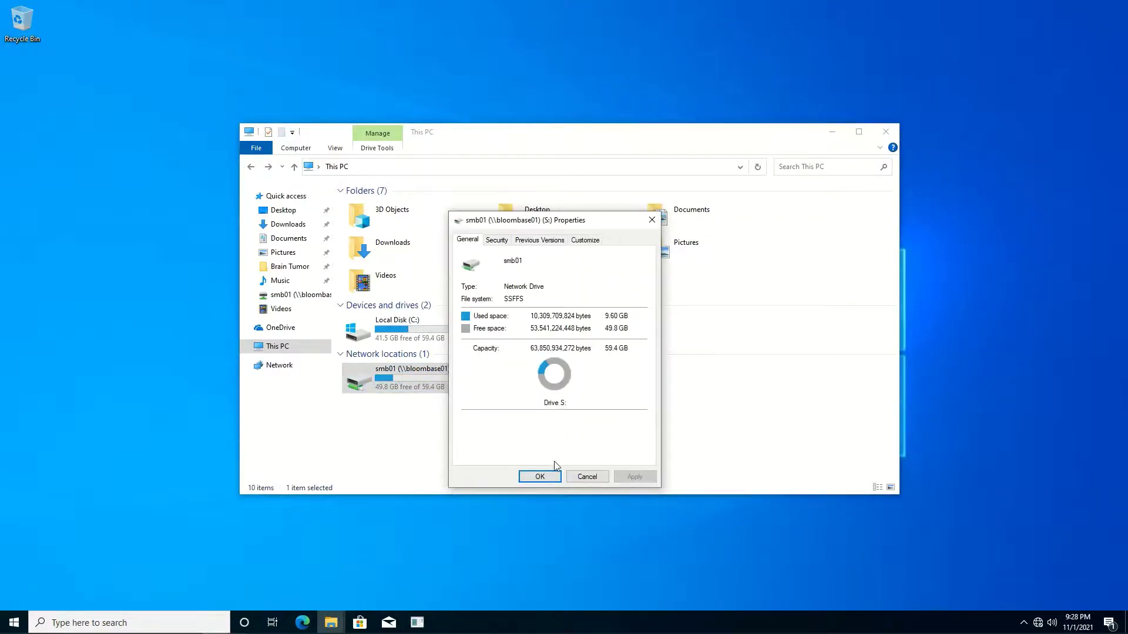
{"action": "left_click", "coordinate": [538, 476]}
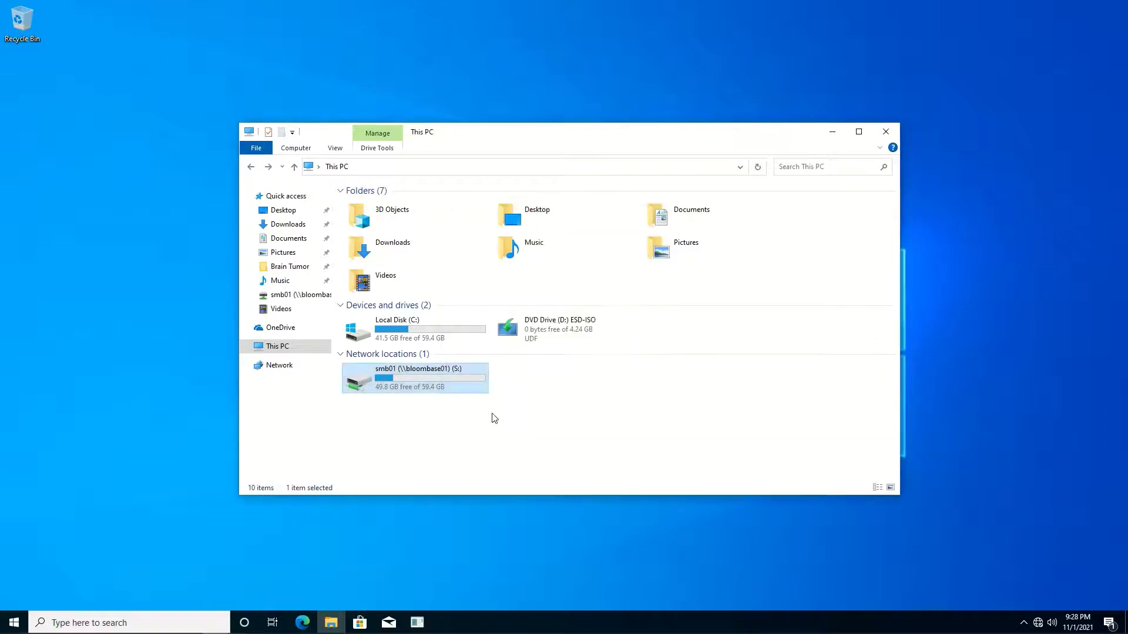
Open the smb01 network drive and browse to the Brain Tumor folder inside Brain Tumor Data Set.
{"action": "double_click", "coordinate": [406, 380]}
{"action": "left_click", "coordinate": [369, 216]}
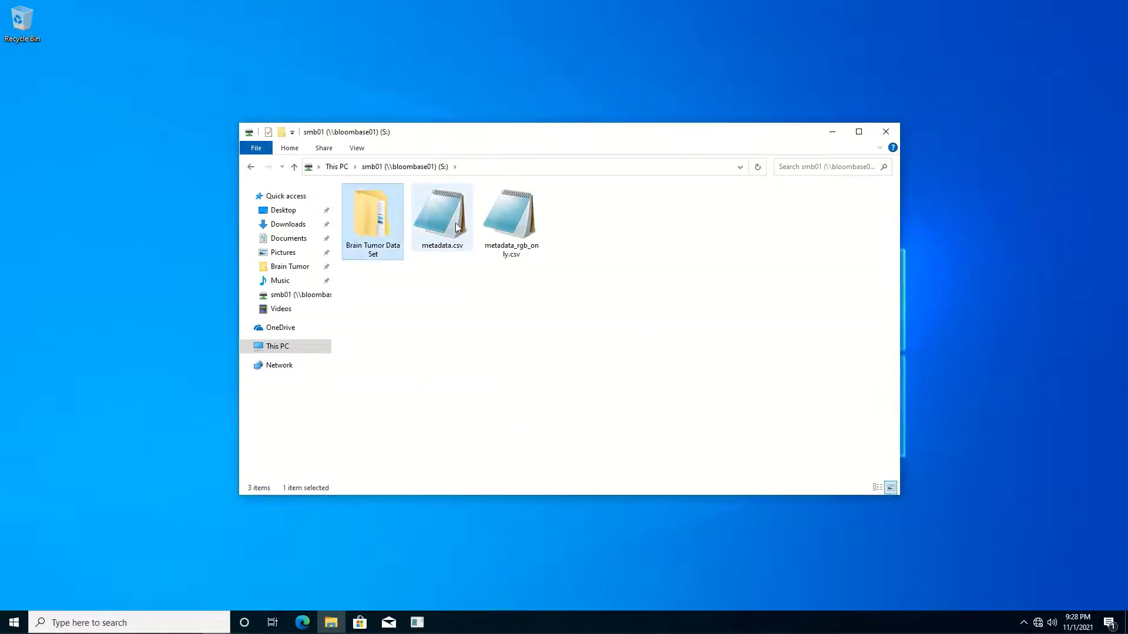
{"action": "left_click", "coordinate": [441, 215]}
{"action": "left_click", "coordinate": [488, 226]}
{"action": "left_click", "coordinate": [370, 224]}
{"action": "double_click", "coordinate": [370, 224]}
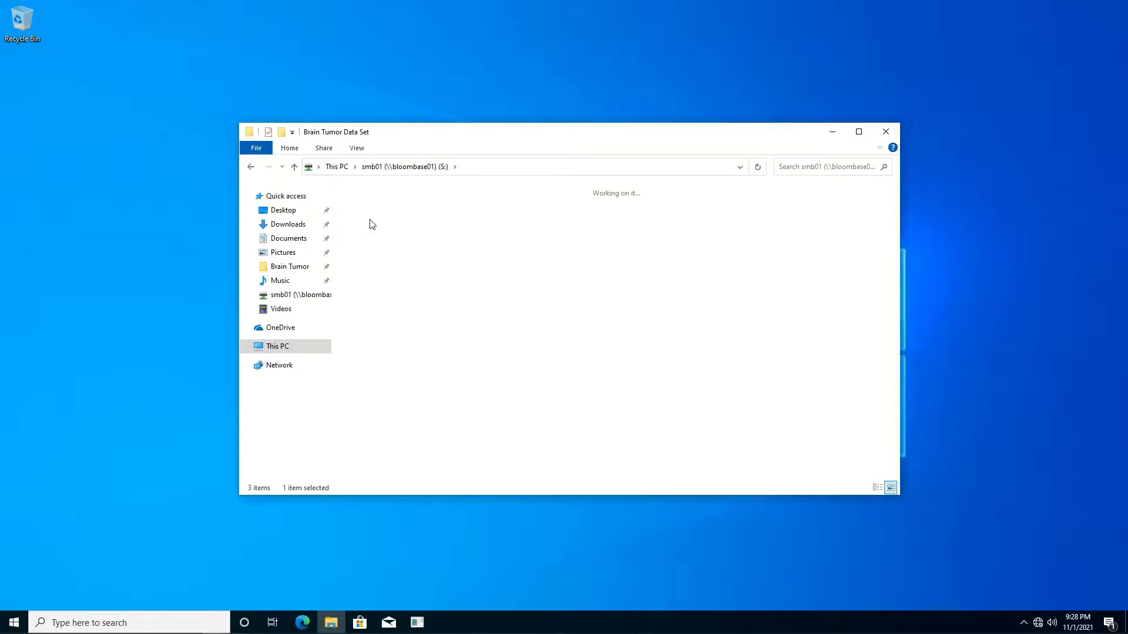
{"action": "left_click", "coordinate": [371, 224]}
{"action": "double_click", "coordinate": [371, 224]}
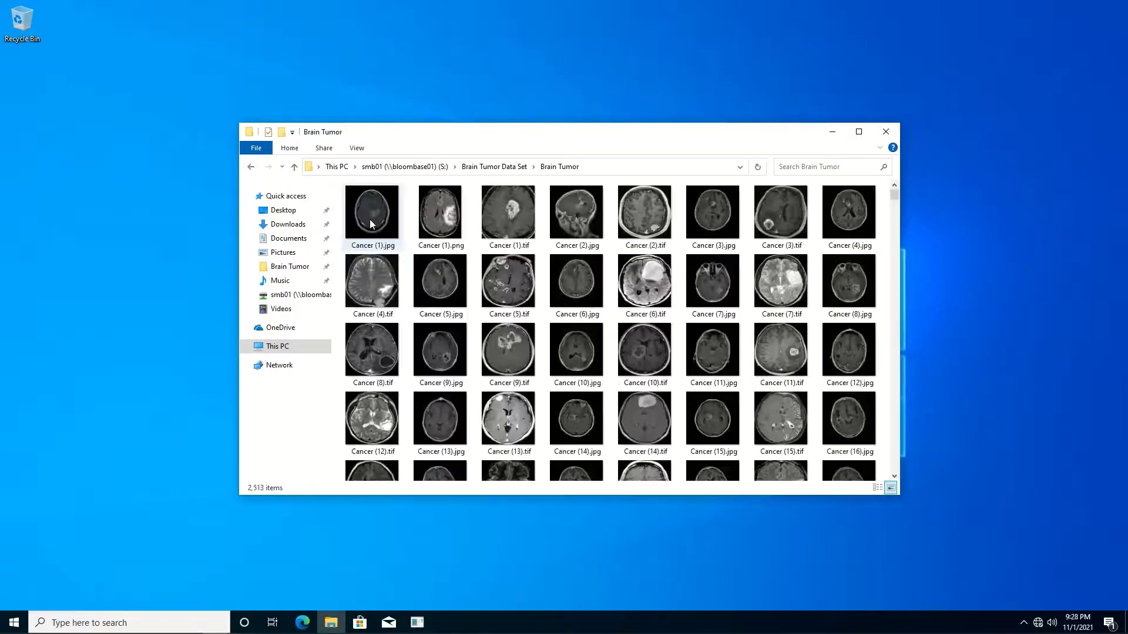
View the images Cancer (5).jpg and Cancer (1965).jpg from the Brain Tumor folder, closing each one after viewing.
{"action": "double_click", "coordinate": [461, 293]}
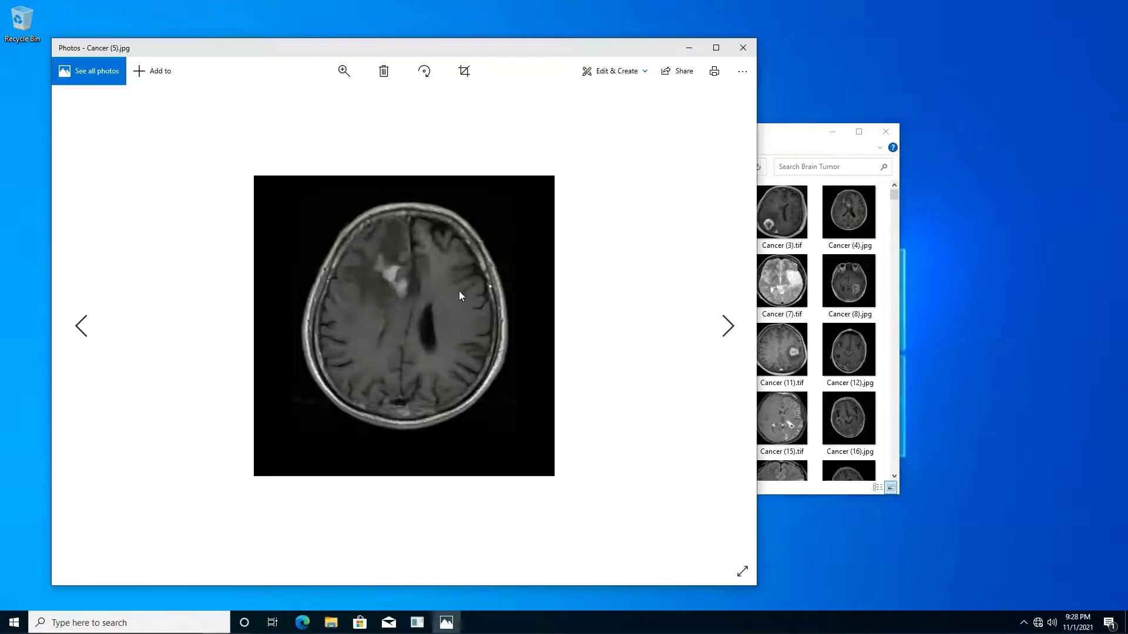
{"action": "left_click", "coordinate": [743, 47]}
{"action": "scroll", "coordinate": [889, 323], "scroll_direction": "down", "scroll_amount": 2}
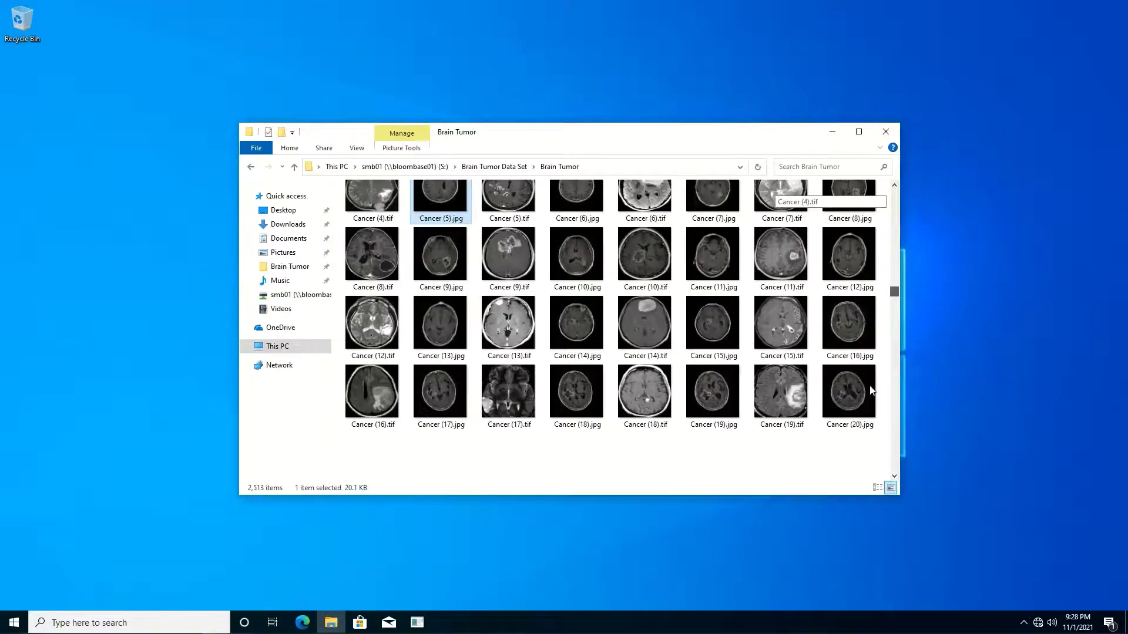
{"action": "left_click", "coordinate": [893, 421]}
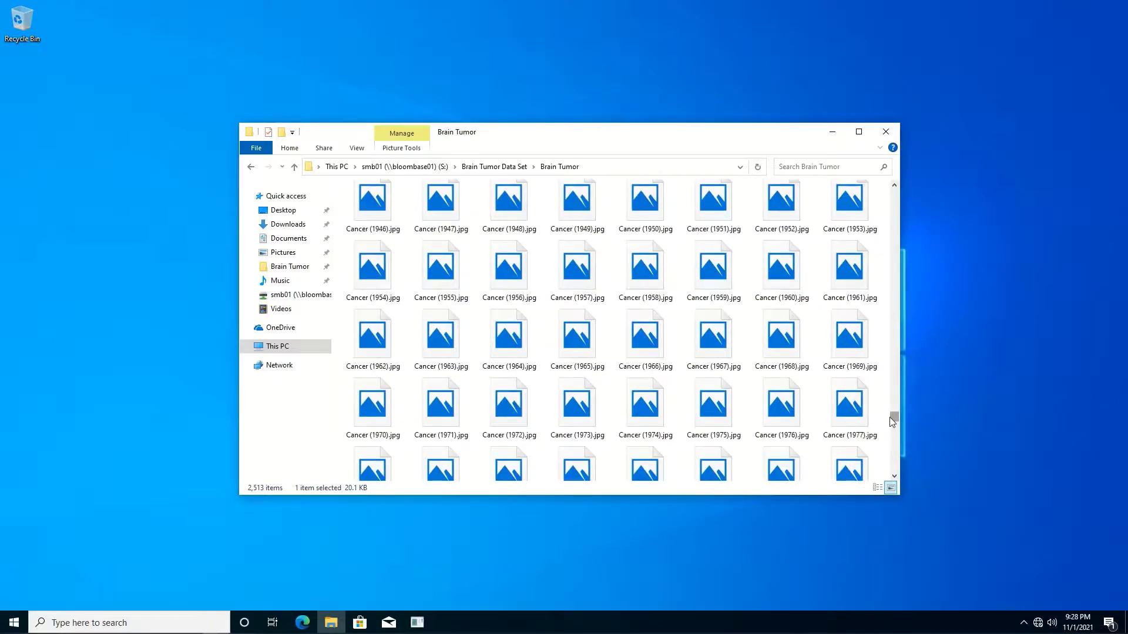
{"action": "double_click", "coordinate": [587, 332]}
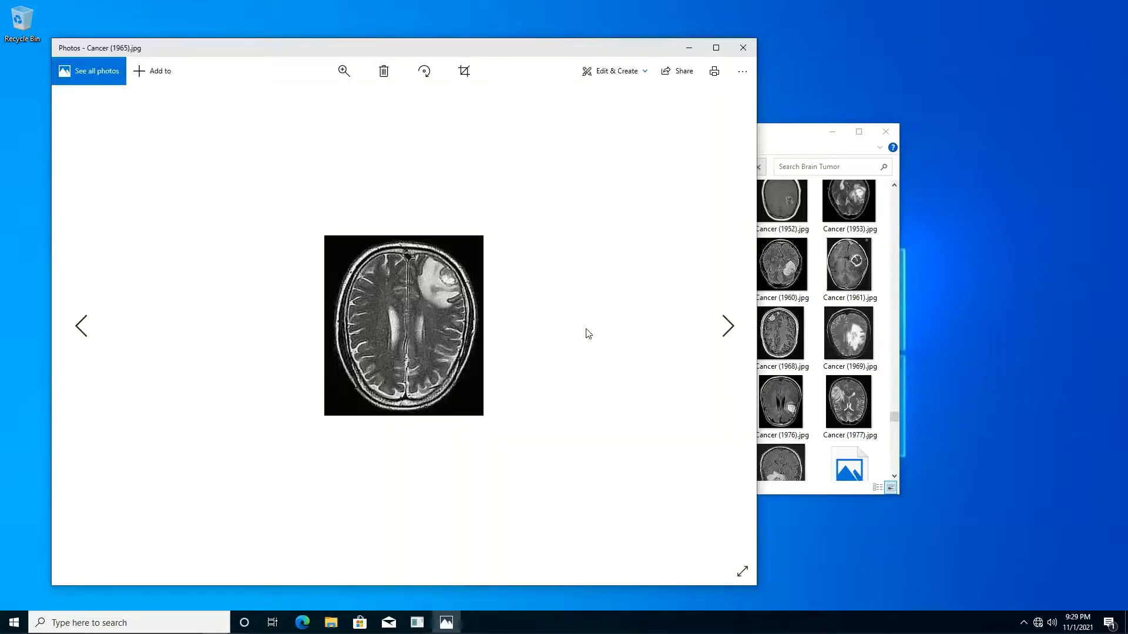
{"action": "left_click", "coordinate": [743, 48]}
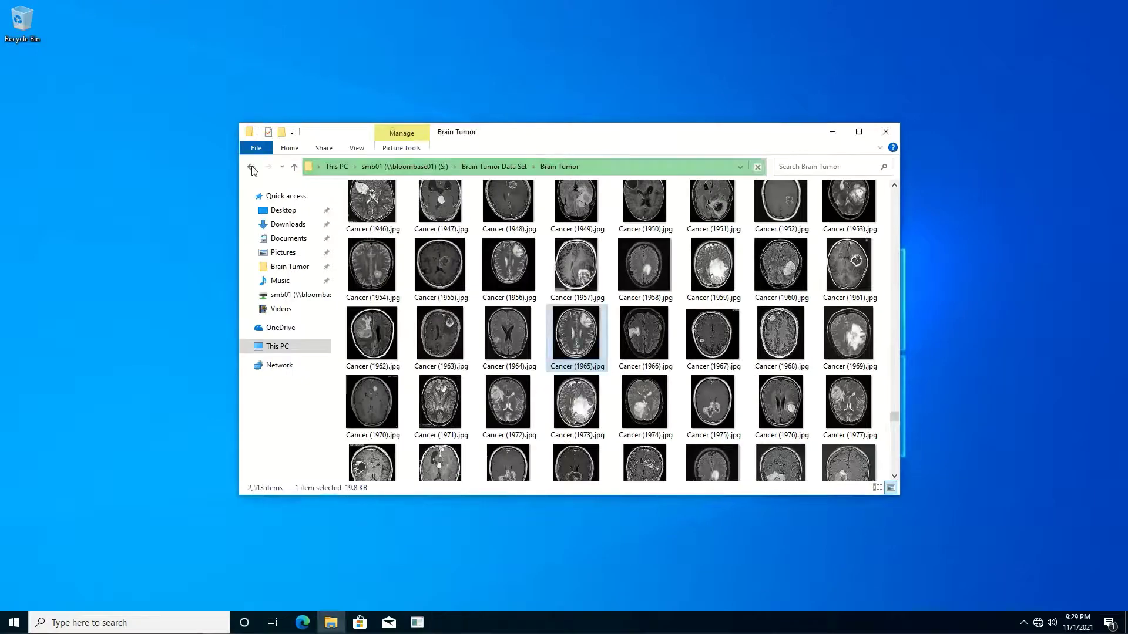
Go to the Healthy folder and view the images Not Cancer (14).jpg and Not Cancer (1965).jpg.
{"action": "left_click", "coordinate": [252, 169]}
{"action": "double_click", "coordinate": [445, 229]}
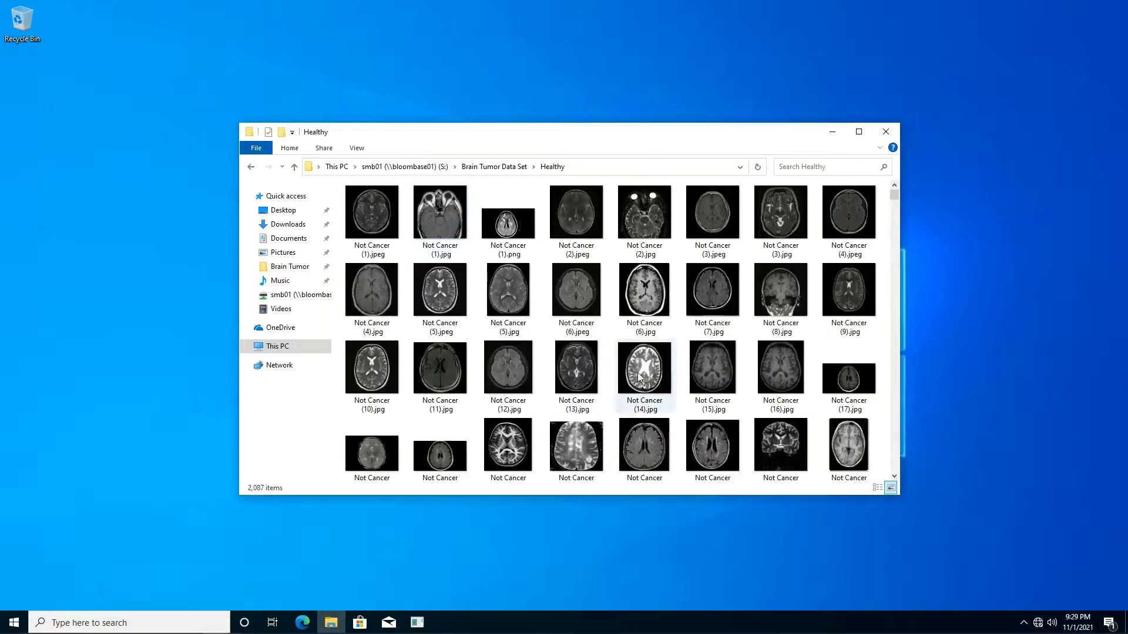
{"action": "double_click", "coordinate": [640, 378]}
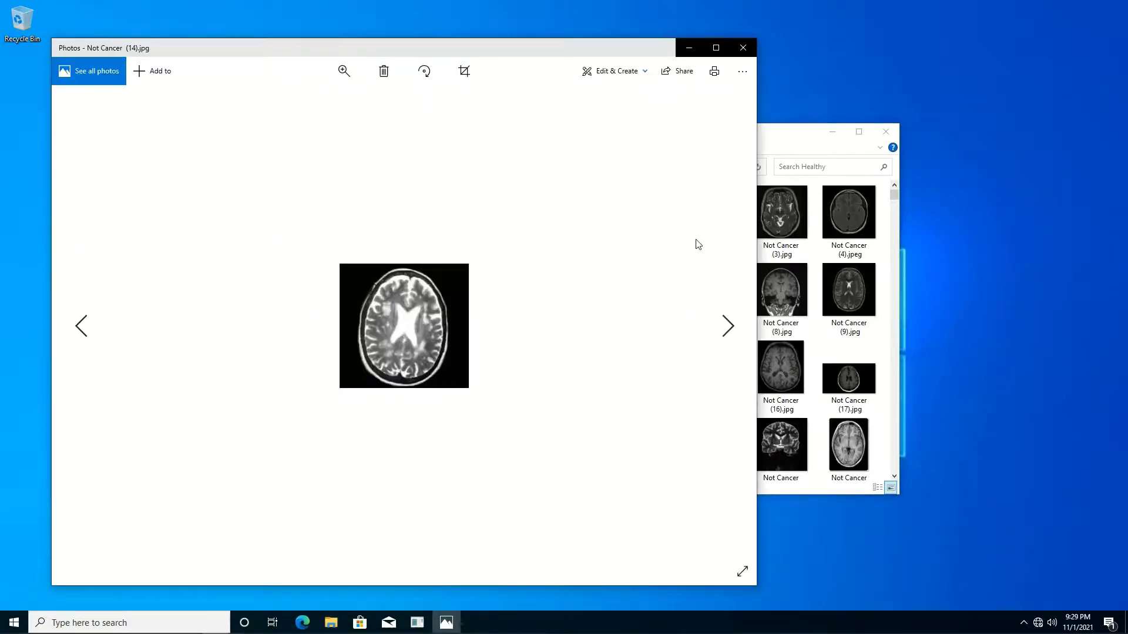
{"action": "left_click", "coordinate": [742, 48]}
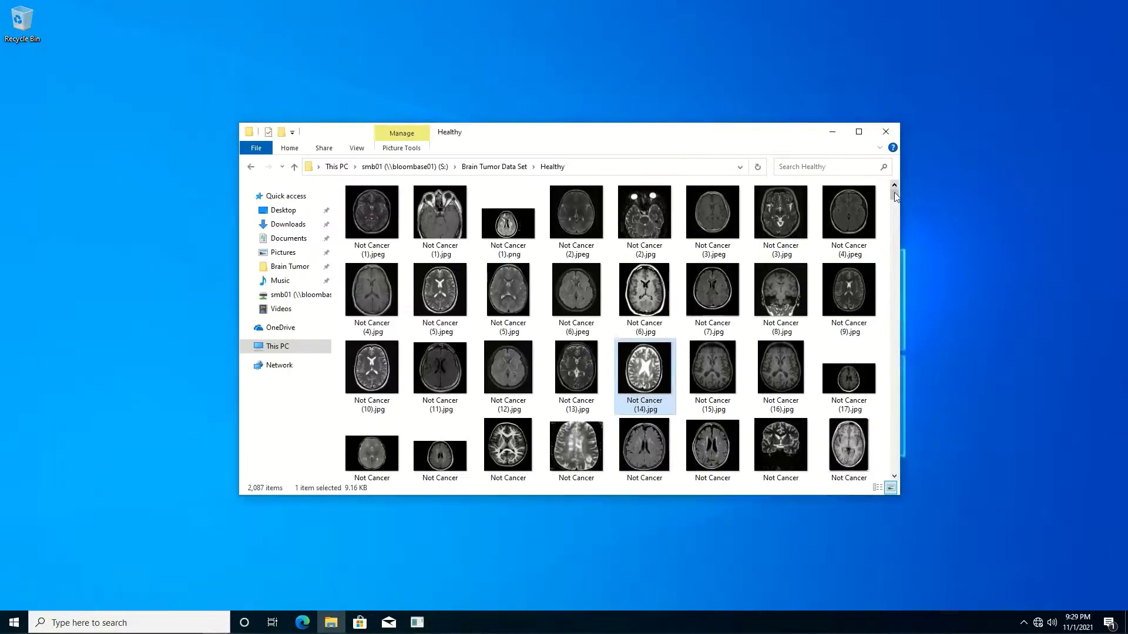
{"action": "left_click_drag", "start_coordinate": [896, 198], "coordinate": [896, 458]}
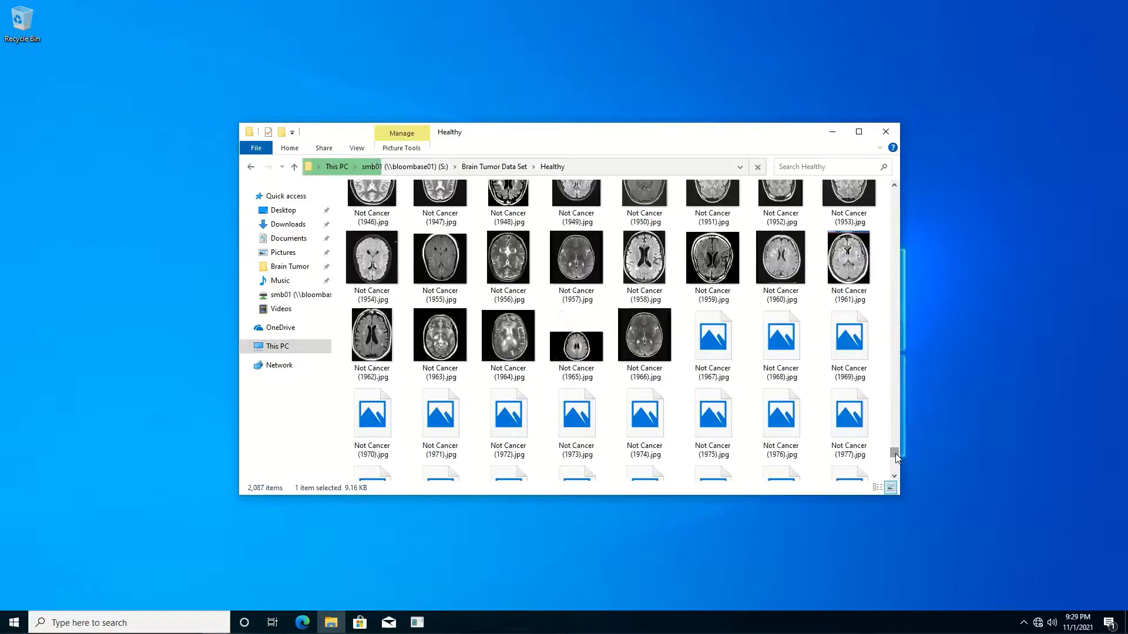
{"action": "left_click", "coordinate": [564, 347]}
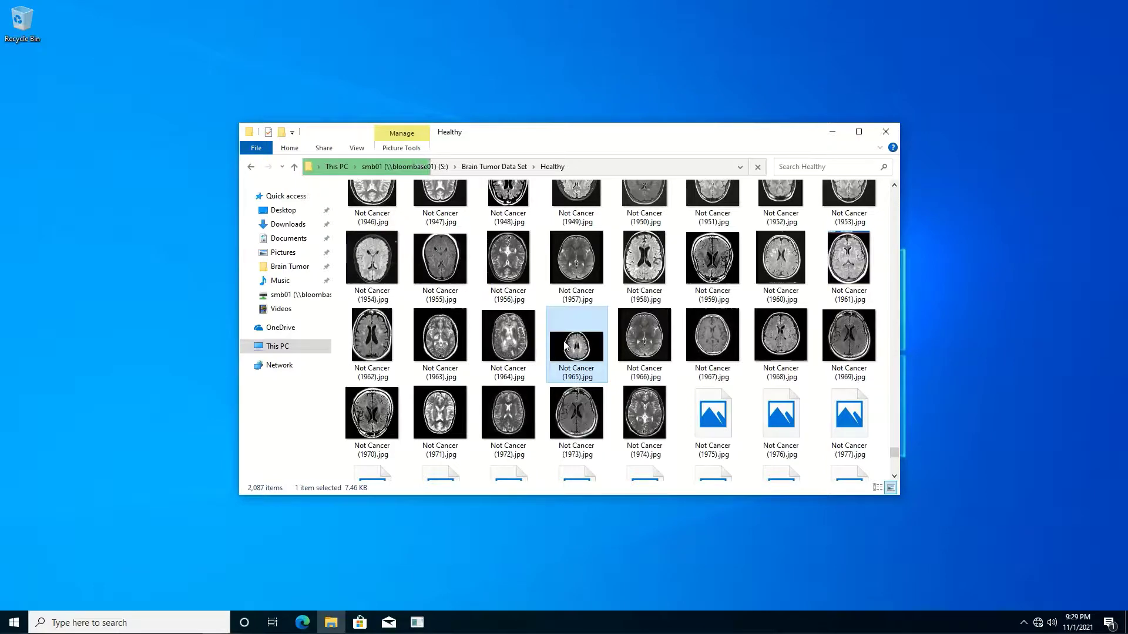
{"action": "double_click", "coordinate": [565, 345]}
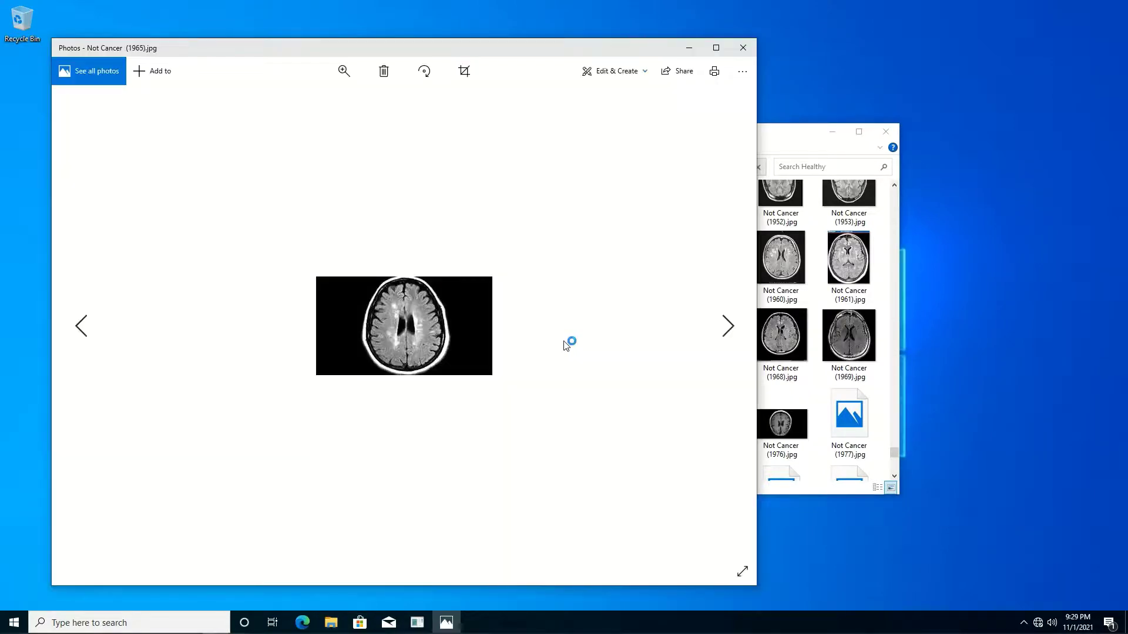
{"action": "left_click", "coordinate": [743, 47]}
Return to the root of the smb01 drive and open metadata.csv to examine its entries.
{"action": "left_click", "coordinate": [251, 167]}
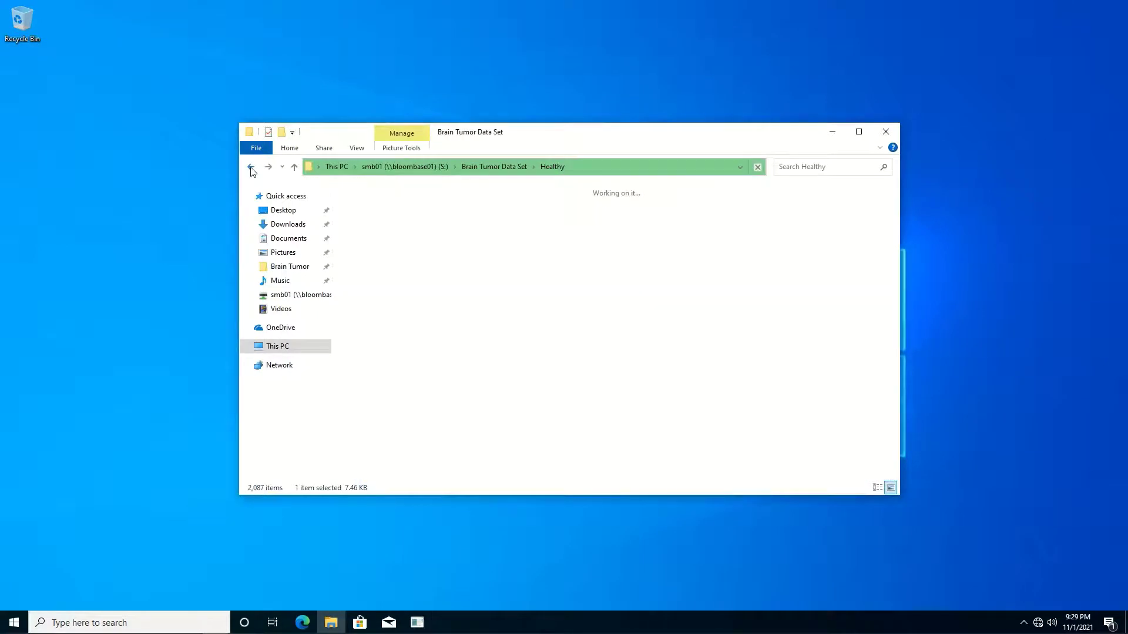
{"action": "left_click", "coordinate": [251, 169]}
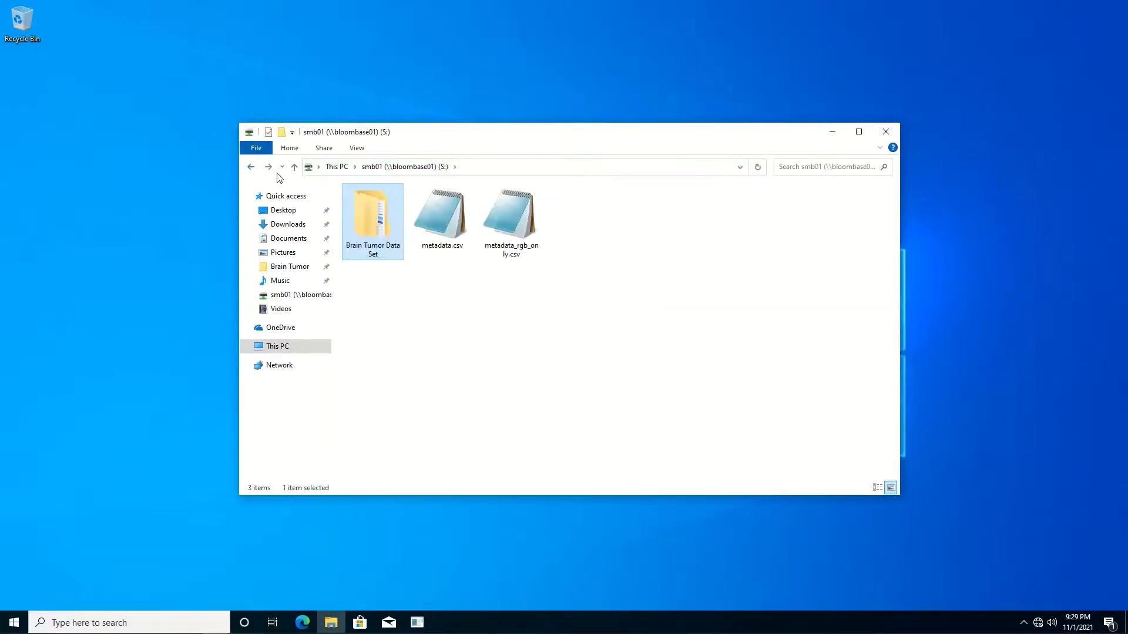
{"action": "double_click", "coordinate": [447, 220]}
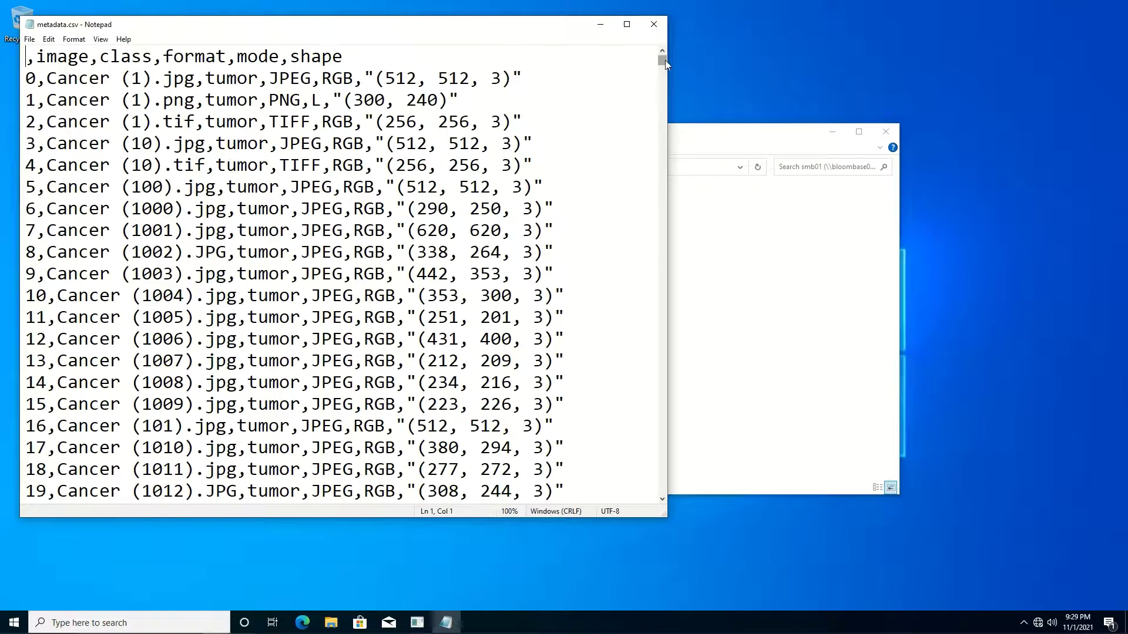
{"action": "scroll", "coordinate": [665, 103], "scroll_direction": "down", "scroll_amount": 10}
{"action": "left_click_drag", "start_coordinate": [664, 103], "coordinate": [668, 293]}
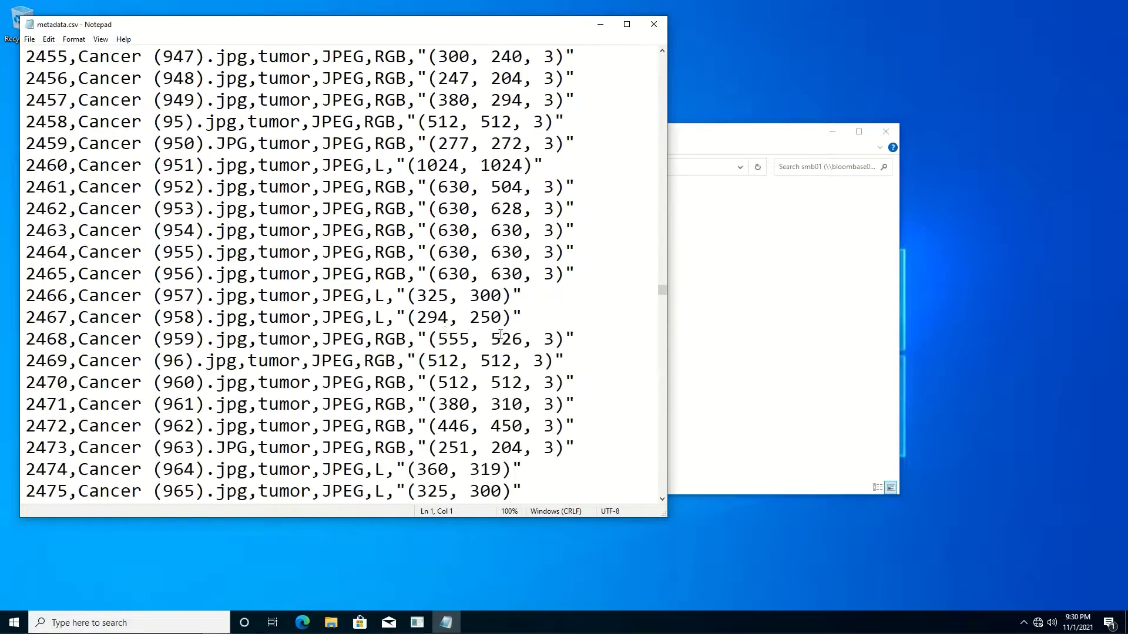
{"action": "left_click", "coordinate": [323, 317]}
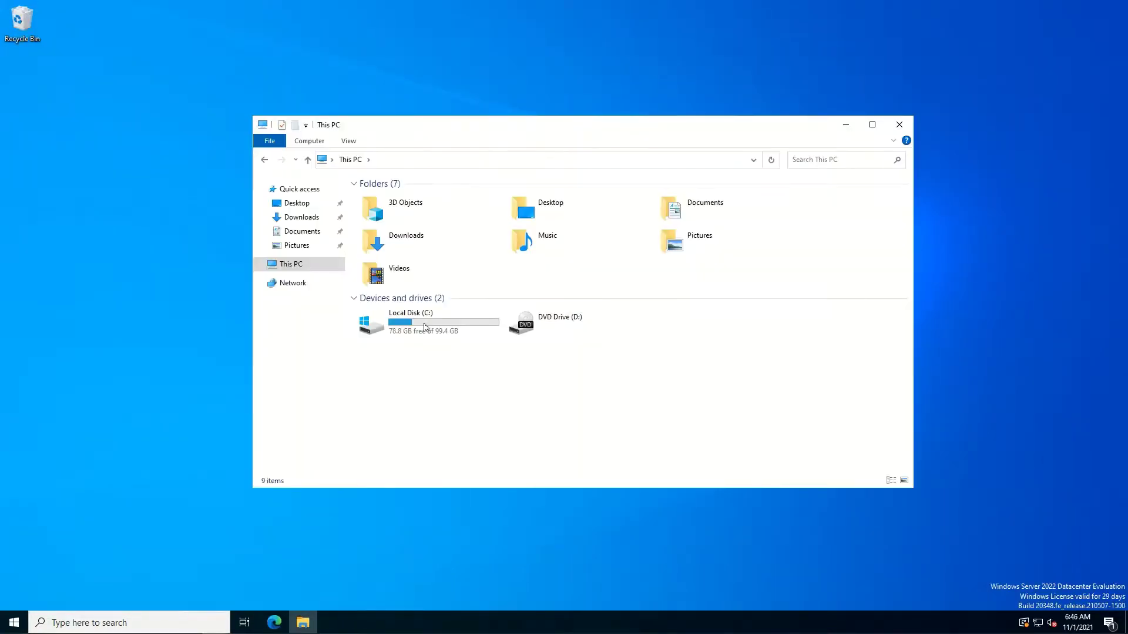
On the Windows Server machine, browse to C:\Shares\smb01 and check the stored metadata files.
{"action": "double_click", "coordinate": [424, 325]}
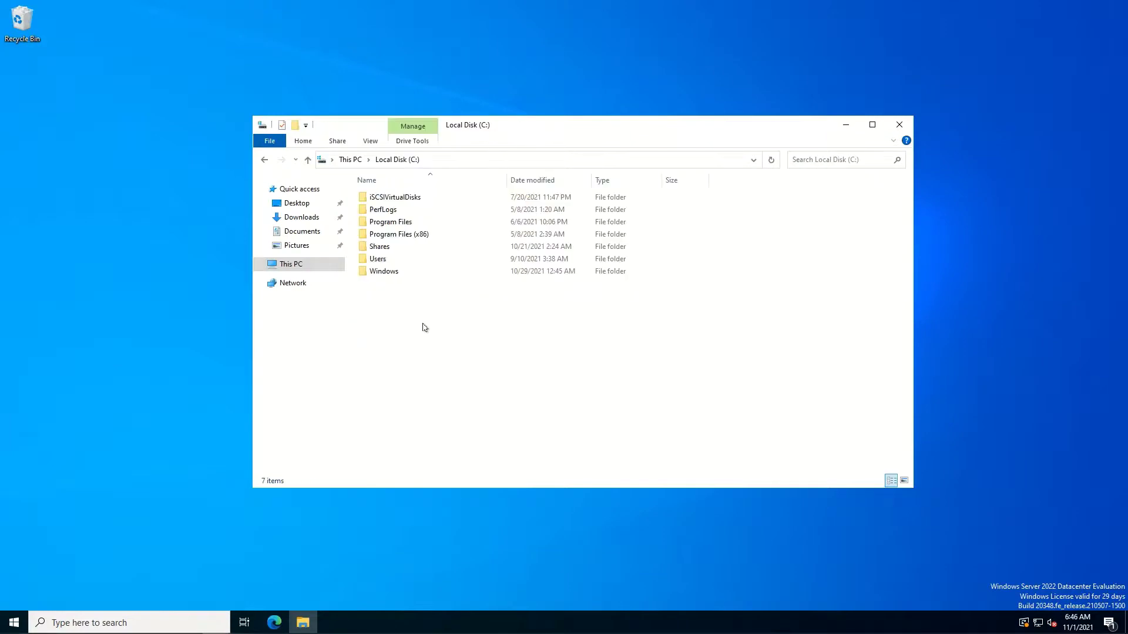
{"action": "double_click", "coordinate": [382, 247]}
{"action": "double_click", "coordinate": [376, 198]}
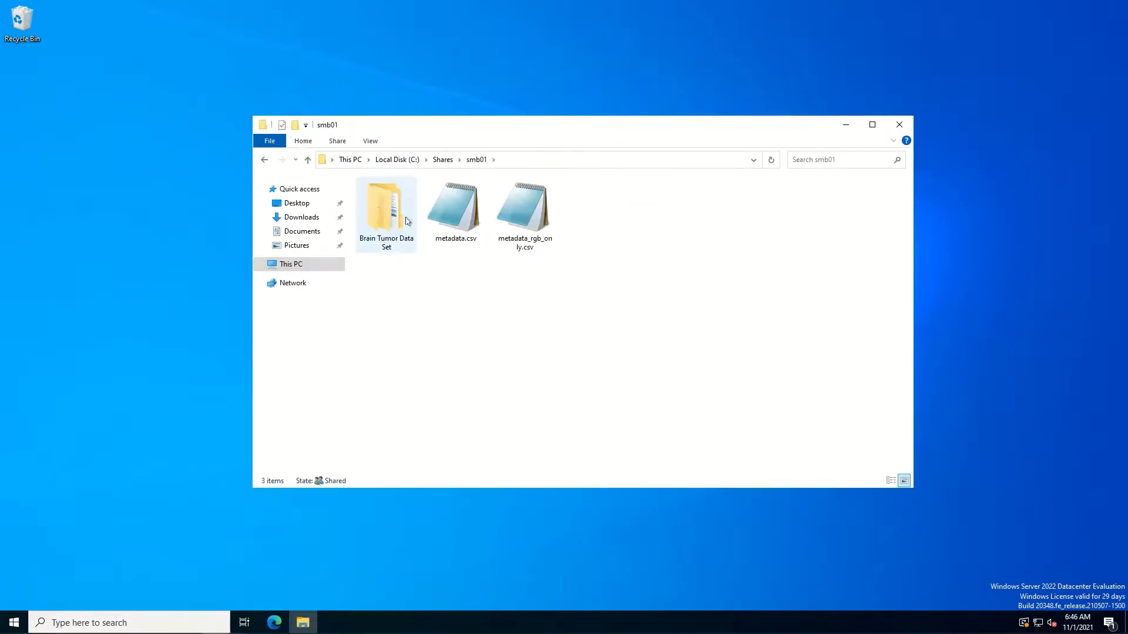
{"action": "left_click", "coordinate": [441, 224]}
{"action": "left_click", "coordinate": [536, 220]}
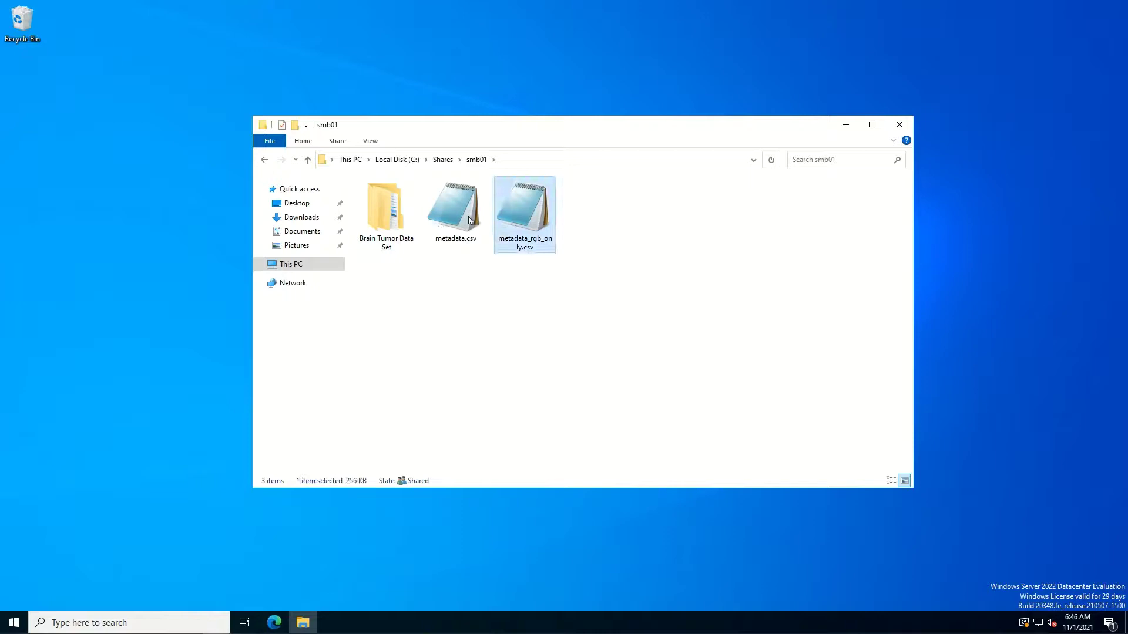
Try to open Cancer (1).jpg directly from the server's Brain Tumor folder inside Brain Tumor Data Set.
{"action": "double_click", "coordinate": [385, 221]}
{"action": "double_click", "coordinate": [385, 222]}
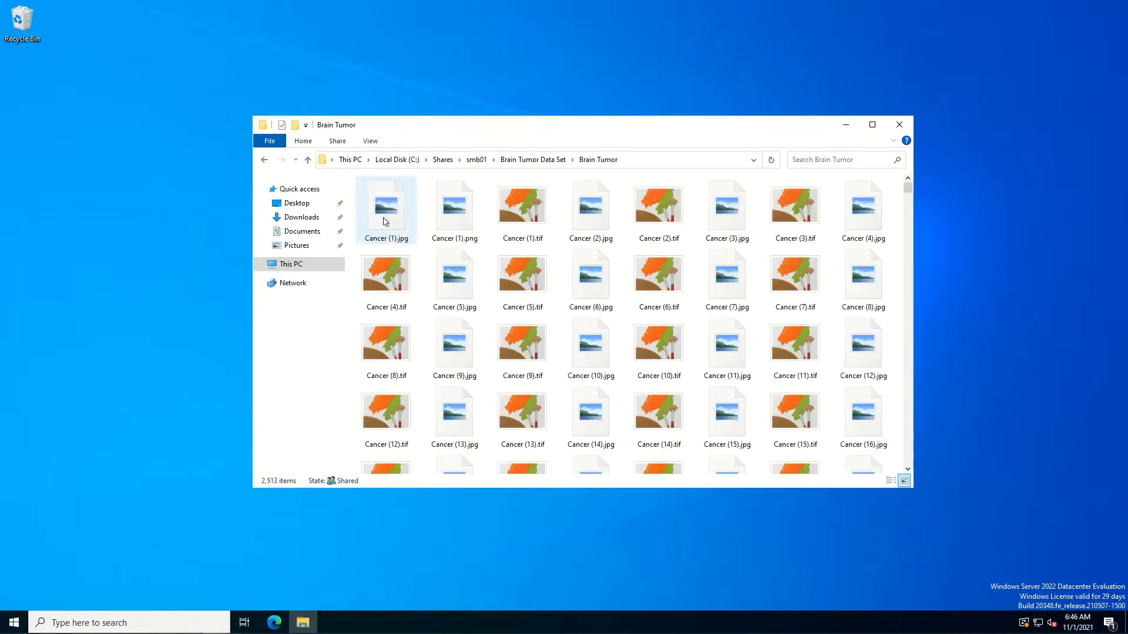
{"action": "left_click", "coordinate": [385, 221]}
{"action": "double_click", "coordinate": [385, 221]}
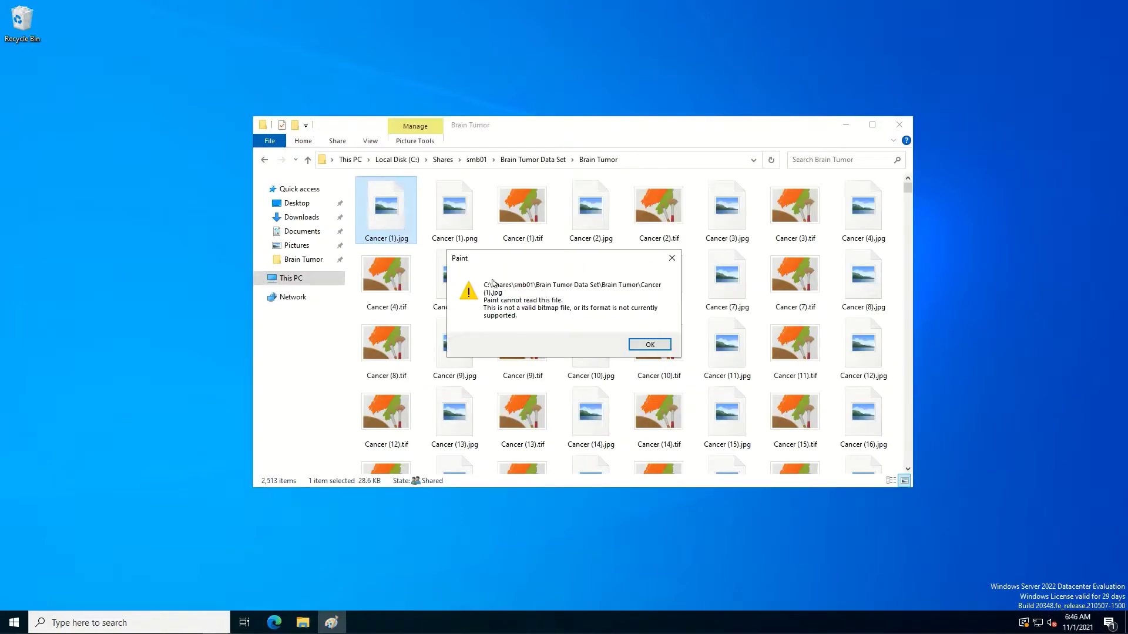
{"action": "key", "text": "Return"}
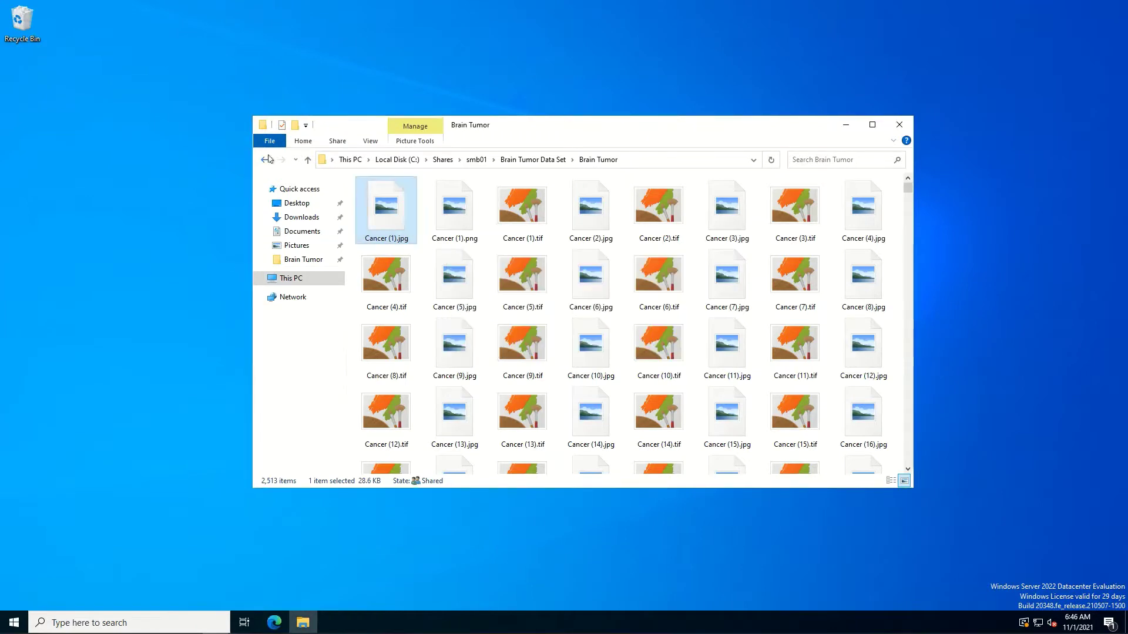
Try to open Not Cancer (6).jpeg directly from the server's Healthy folder inside Brain Tumor Data Set.
{"action": "key", "text": "alt+Left"}
{"action": "double_click", "coordinate": [445, 219]}
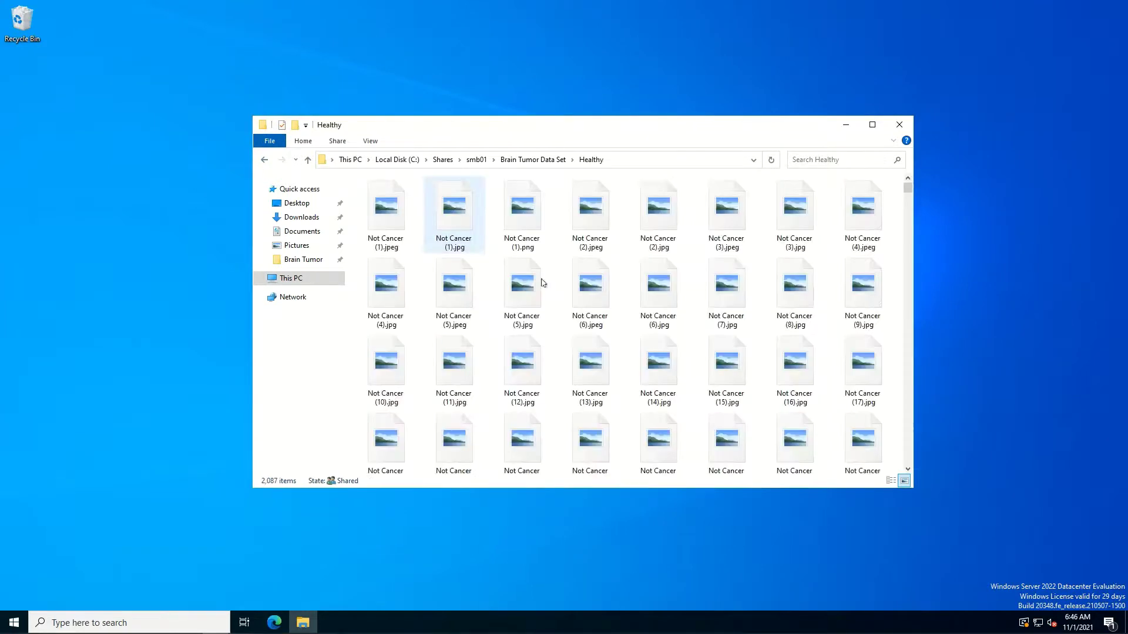
{"action": "left_click", "coordinate": [583, 291]}
{"action": "double_click", "coordinate": [584, 290]}
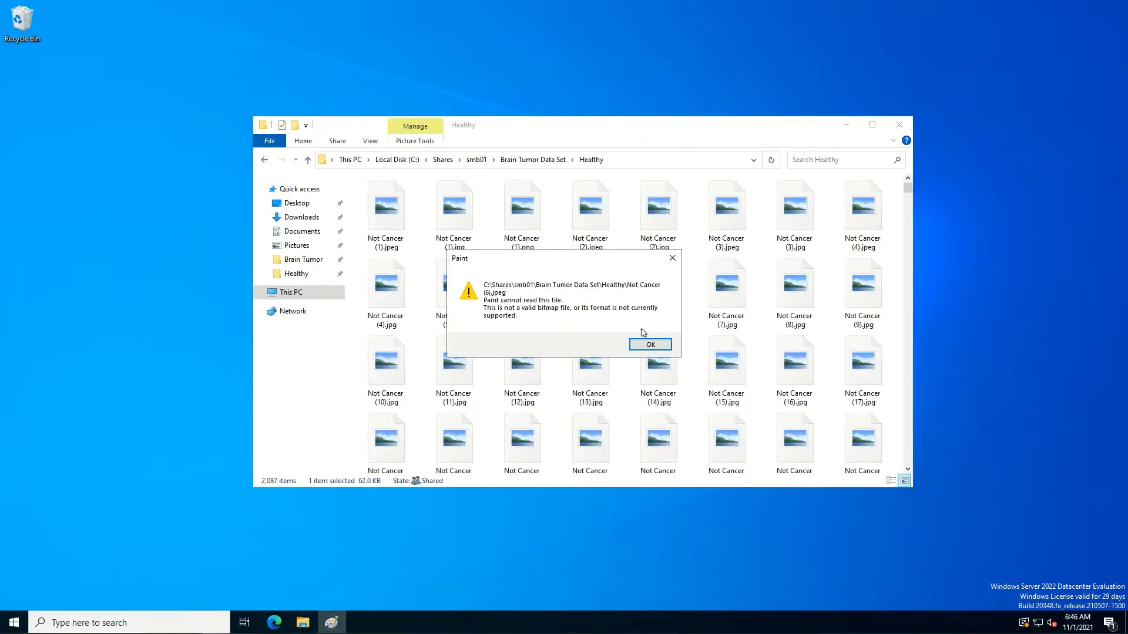
{"action": "left_click", "coordinate": [654, 343]}
Return to the server's smb01 folder and open metadata.csv in Notepad to examine its stored contents.
{"action": "left_click", "coordinate": [264, 159]}
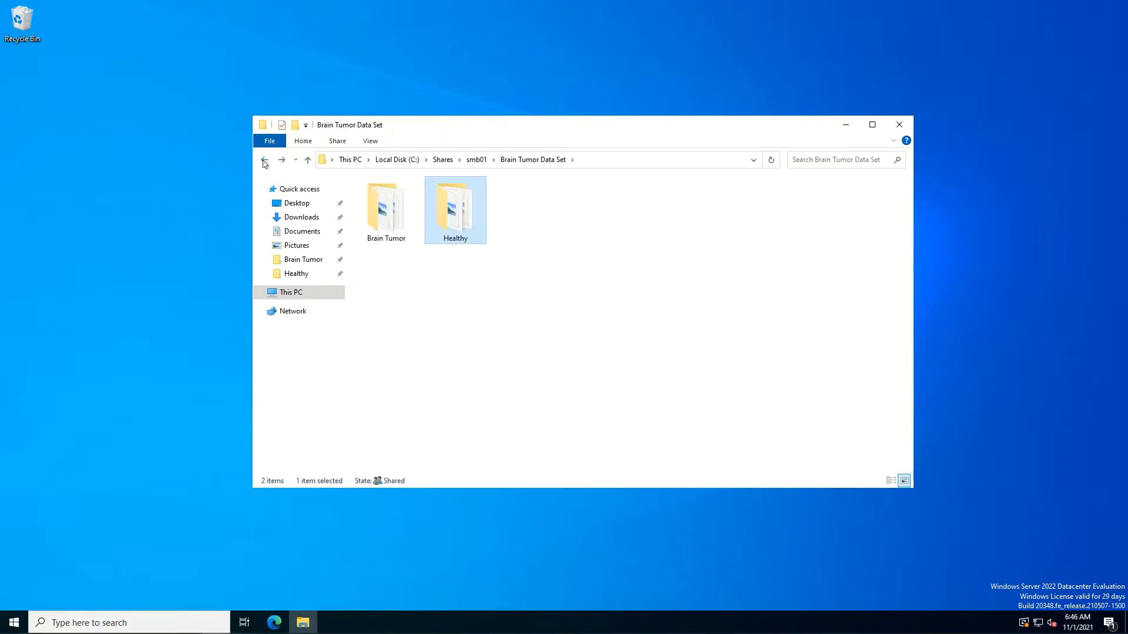
{"action": "left_click", "coordinate": [265, 159]}
{"action": "left_click", "coordinate": [458, 221]}
{"action": "double_click", "coordinate": [458, 221]}
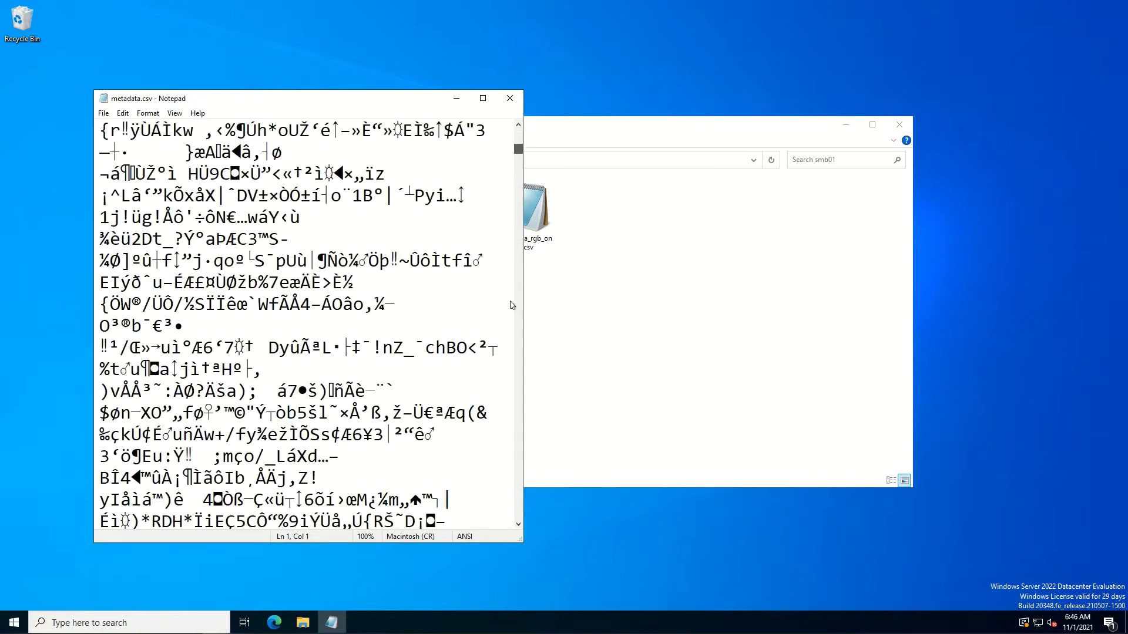
{"action": "scroll", "coordinate": [511, 305], "scroll_direction": "down", "scroll_amount": 10}
{"action": "scroll", "coordinate": [467, 317], "scroll_direction": "down", "scroll_amount": 5}
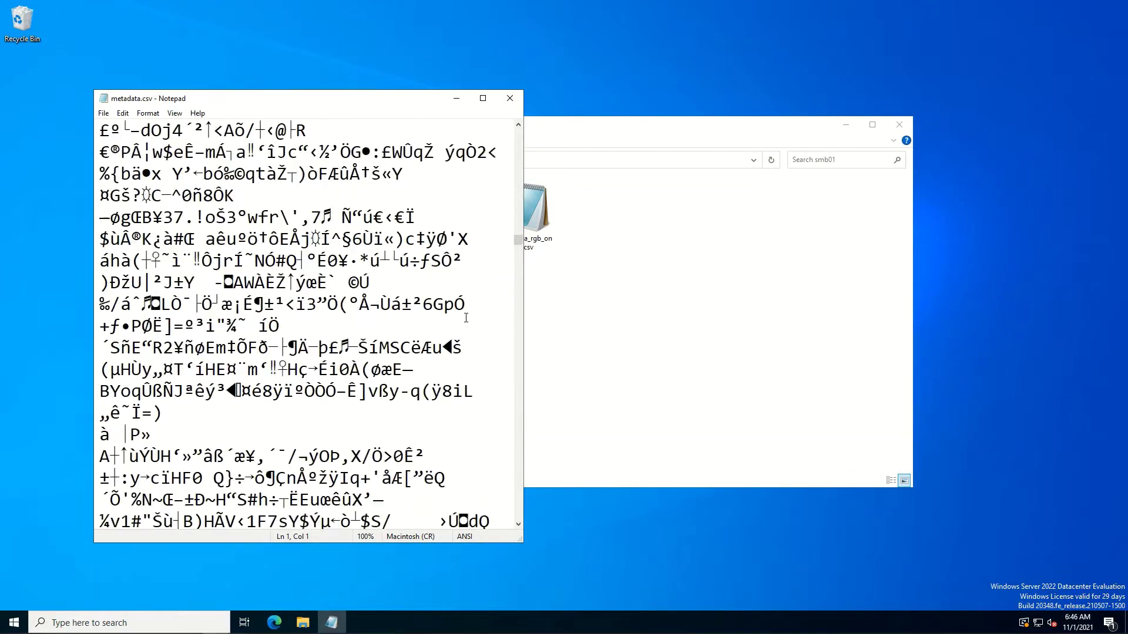
{"action": "scroll", "coordinate": [456, 394], "scroll_direction": "down", "scroll_amount": 10}
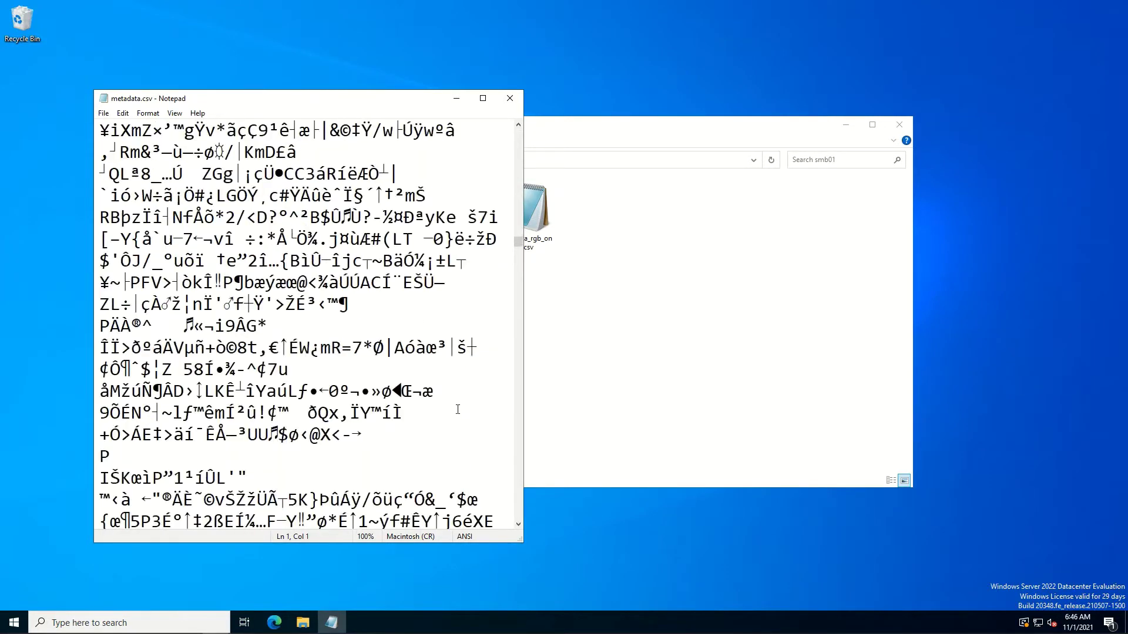